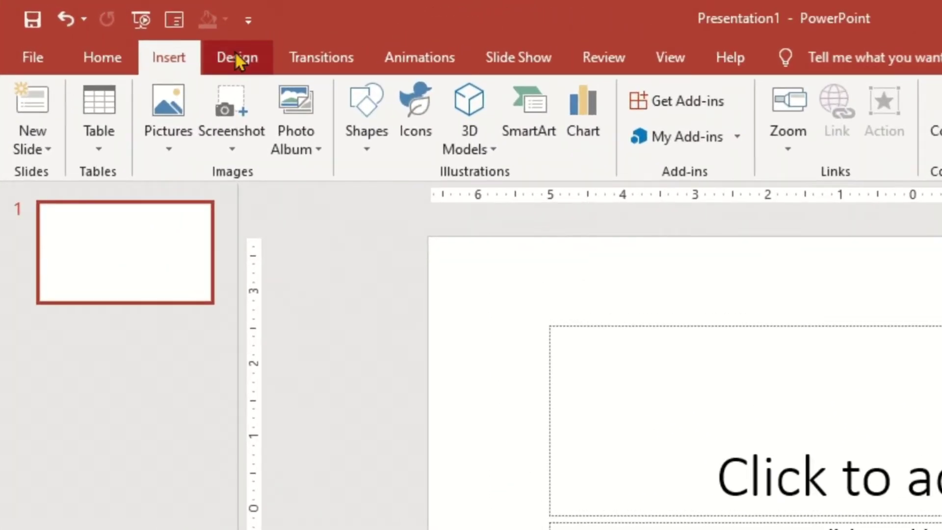
Set the slide size to A4 Paper in portrait orientation, choosing Ensure Fit
left_click(235, 55)
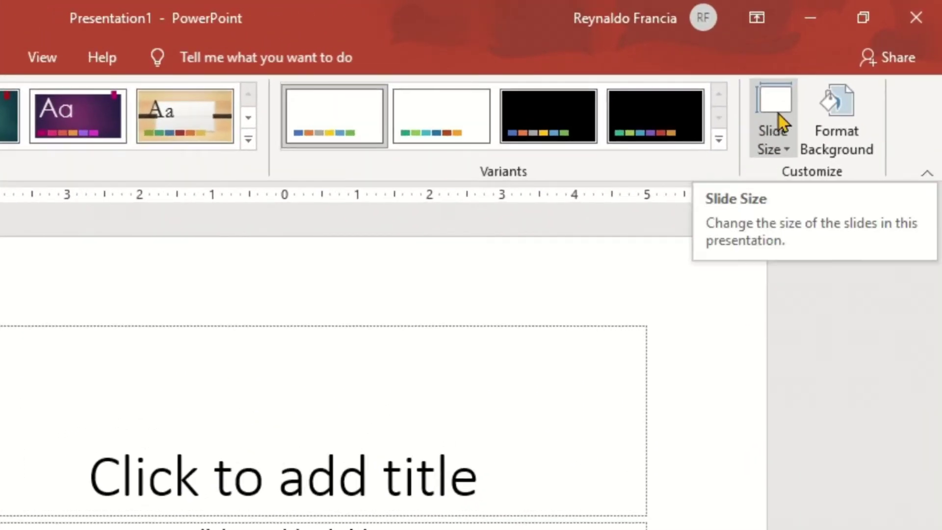
left_click(778, 113)
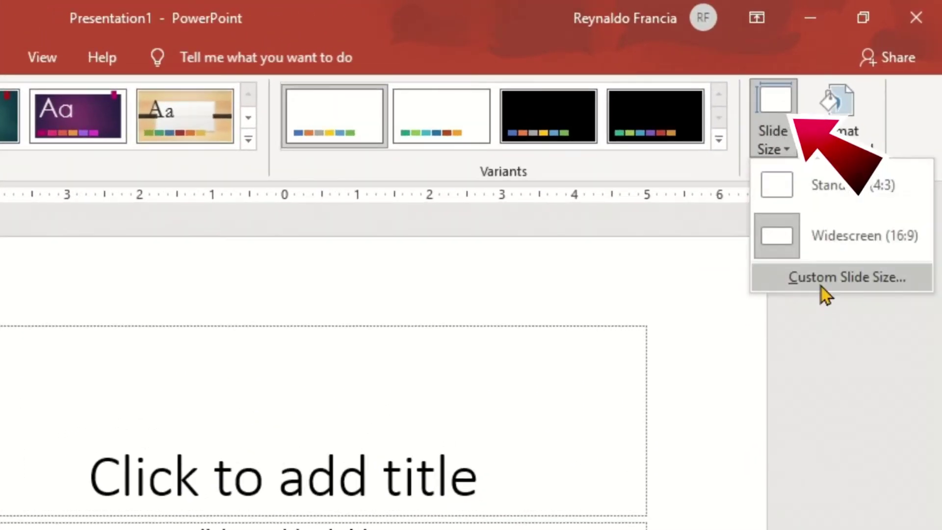
left_click(823, 280)
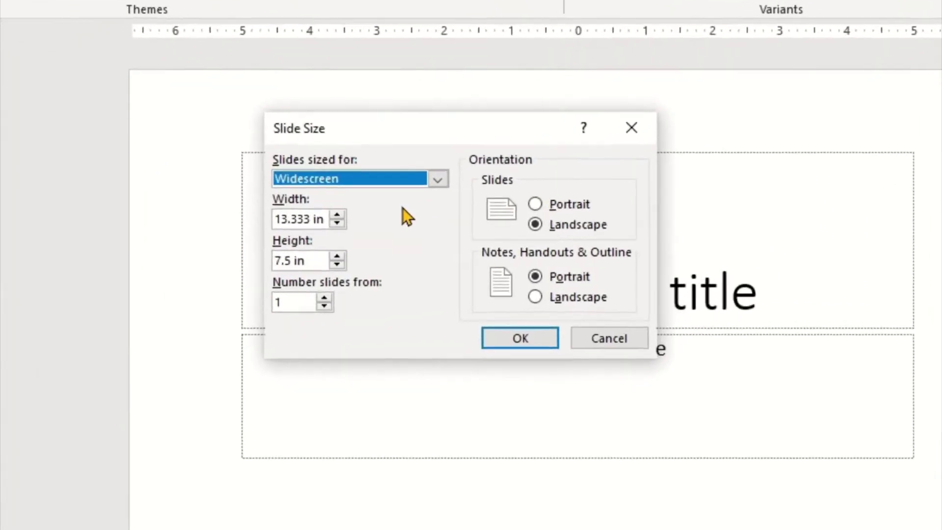
left_click(449, 201)
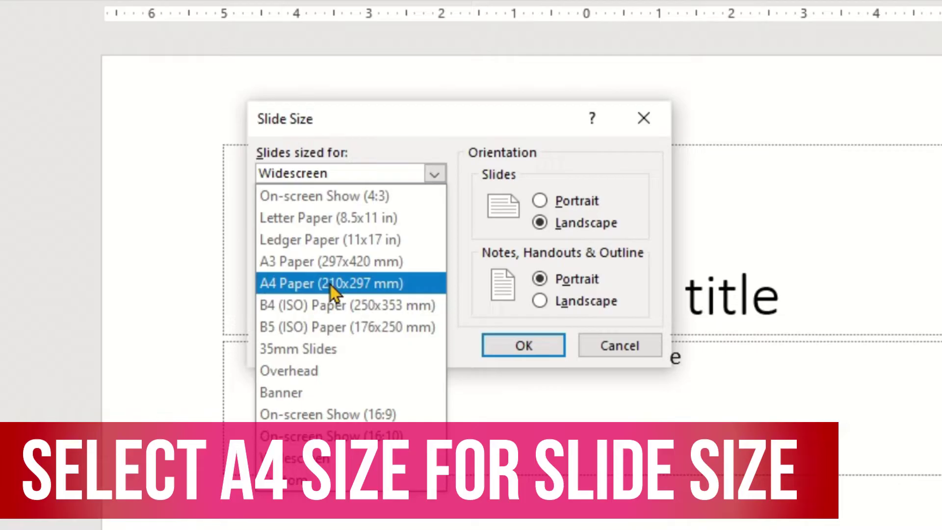
left_click(331, 283)
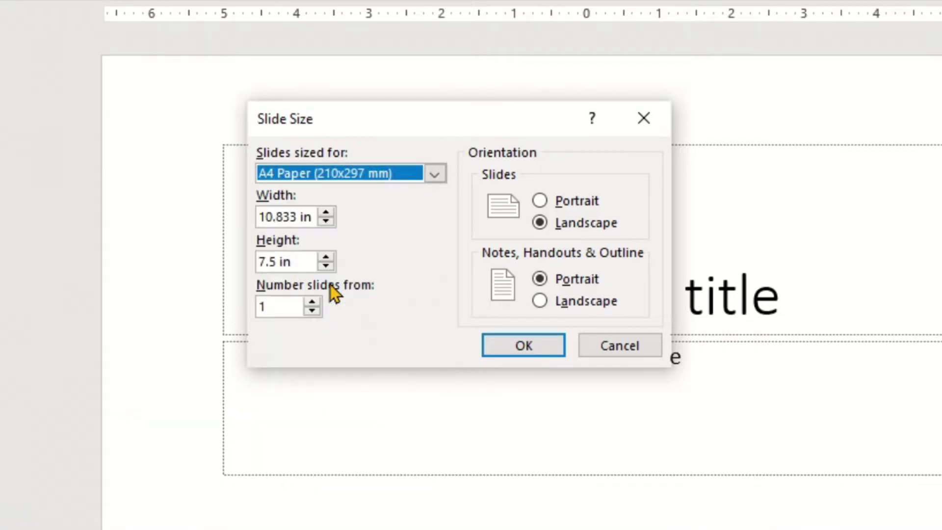
left_click(540, 202)
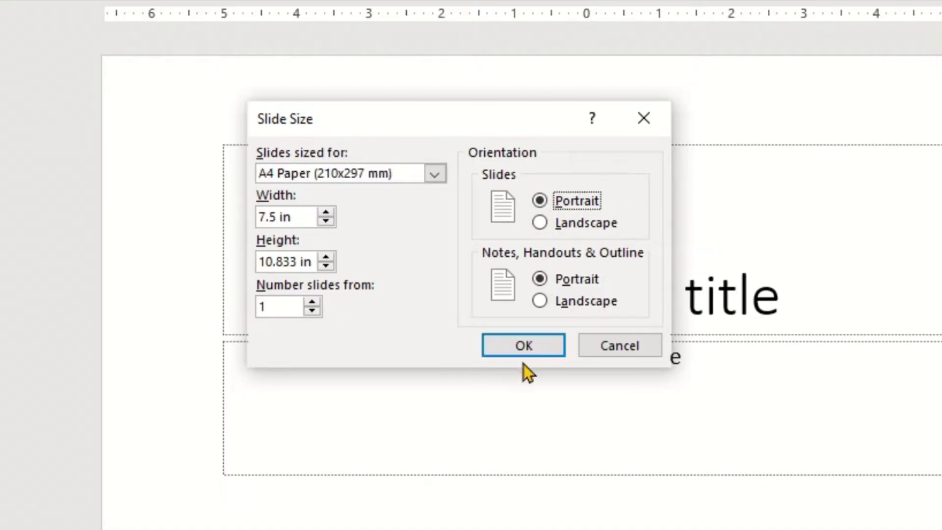
left_click(523, 343)
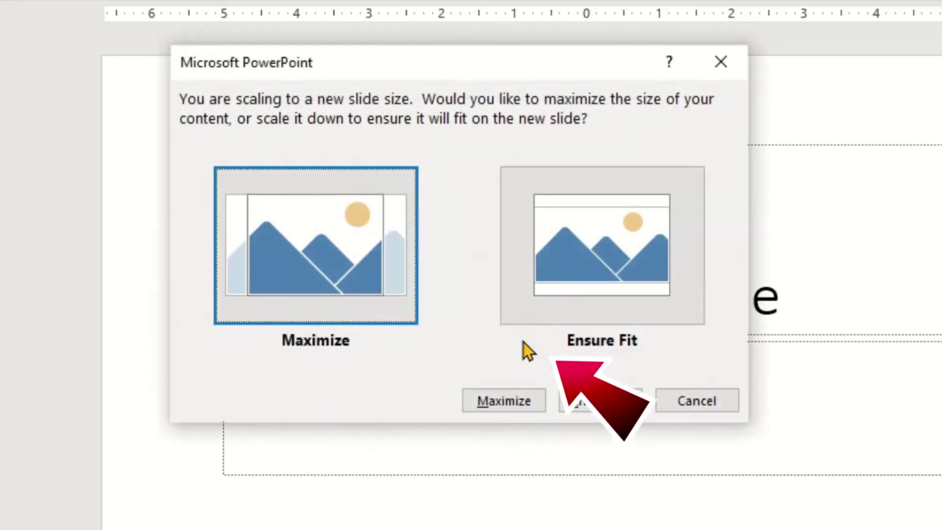
left_click(611, 262)
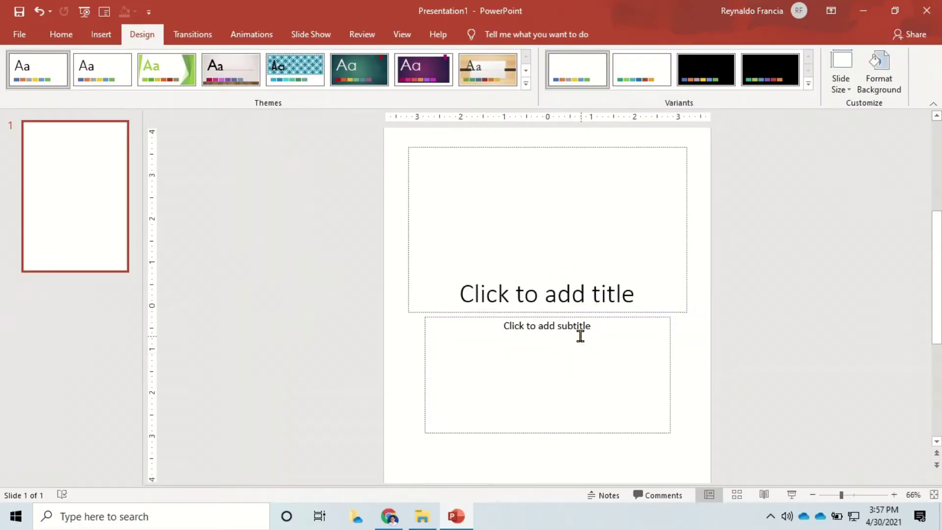
Select all and delete the title and subtitle placeholders
scroll(580, 332, "down", 5)
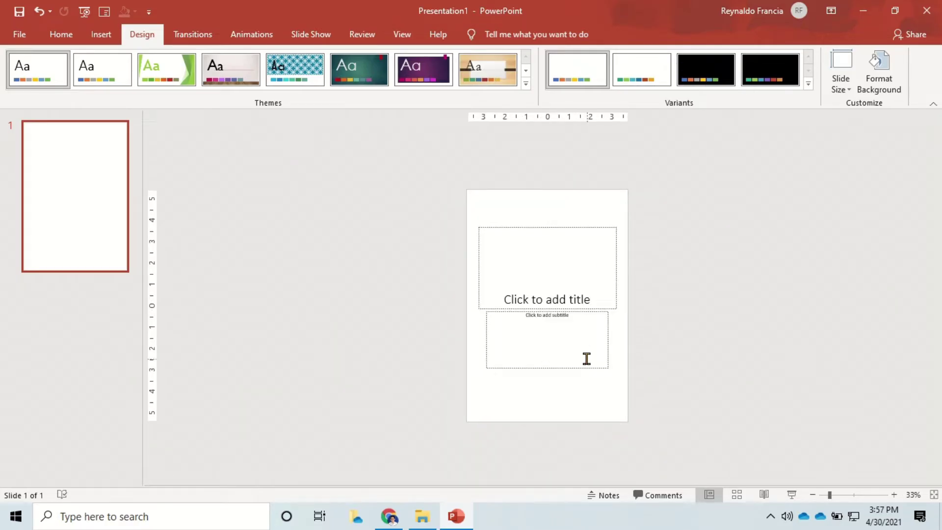
key("ctrl+a")
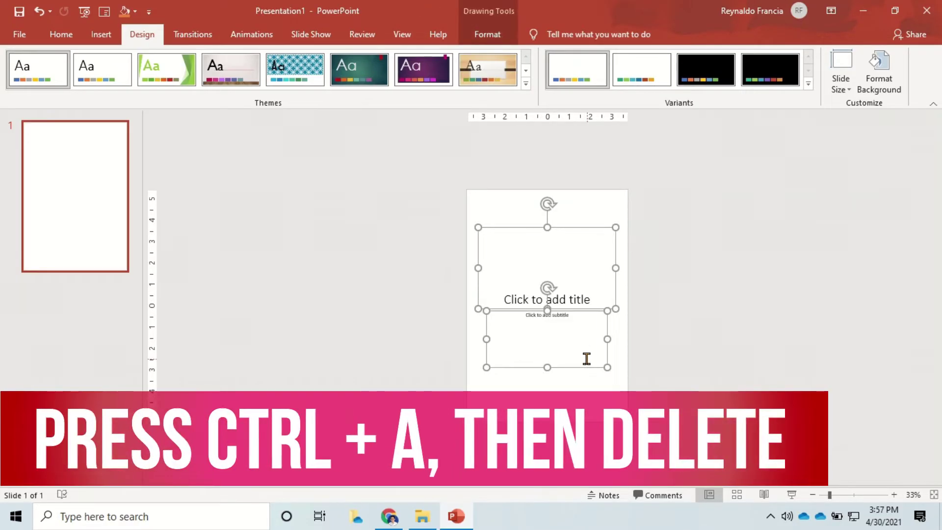
key("Delete")
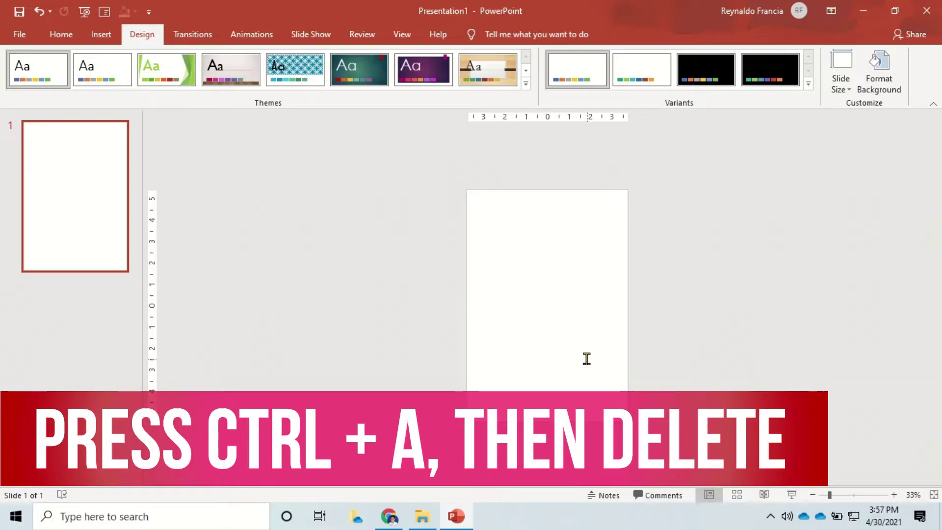
scroll(586, 359, "up", 3)
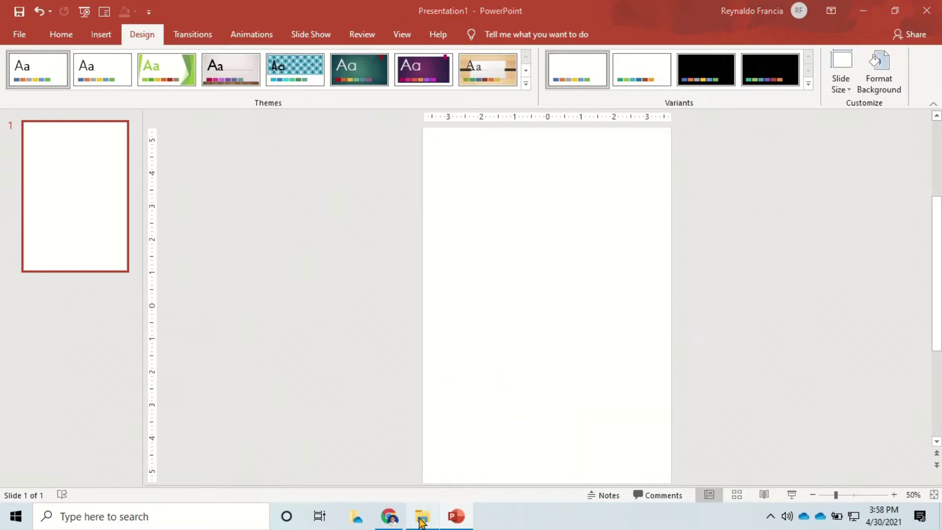
Drag the blue-background ID photo from the Pictures folder onto the slide
left_click(421, 519)
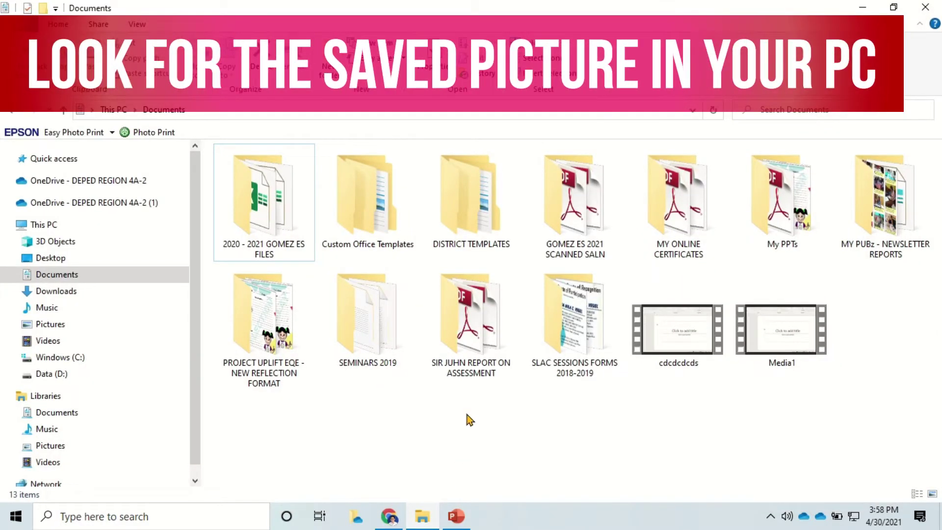
left_click(83, 327)
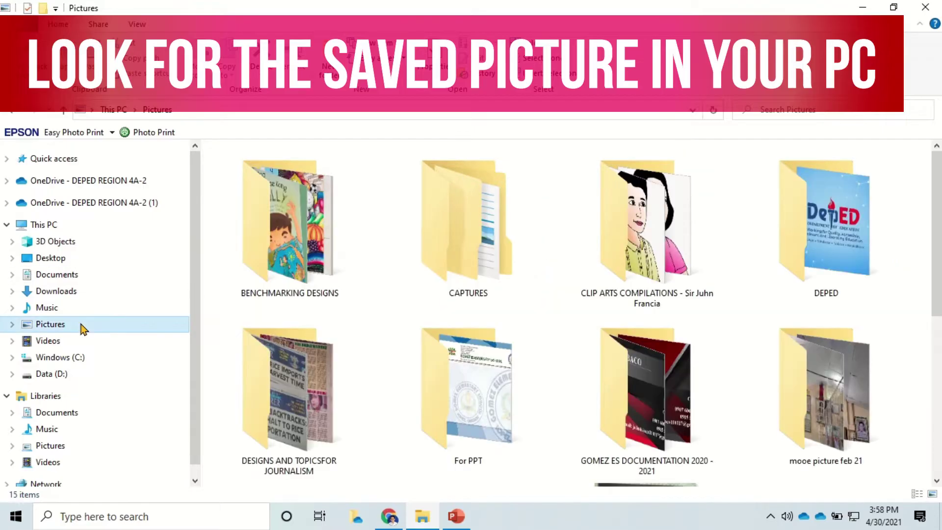
scroll(551, 381, "down", 5)
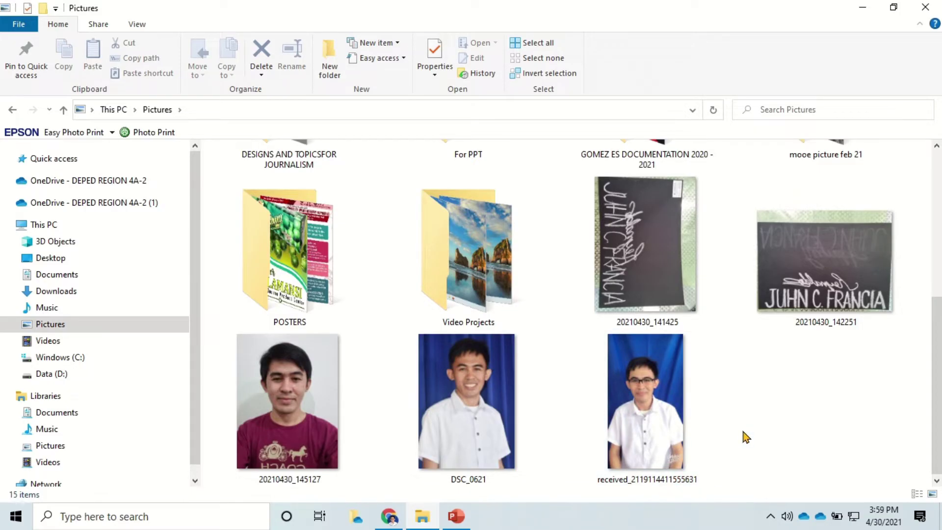
left_click(658, 427)
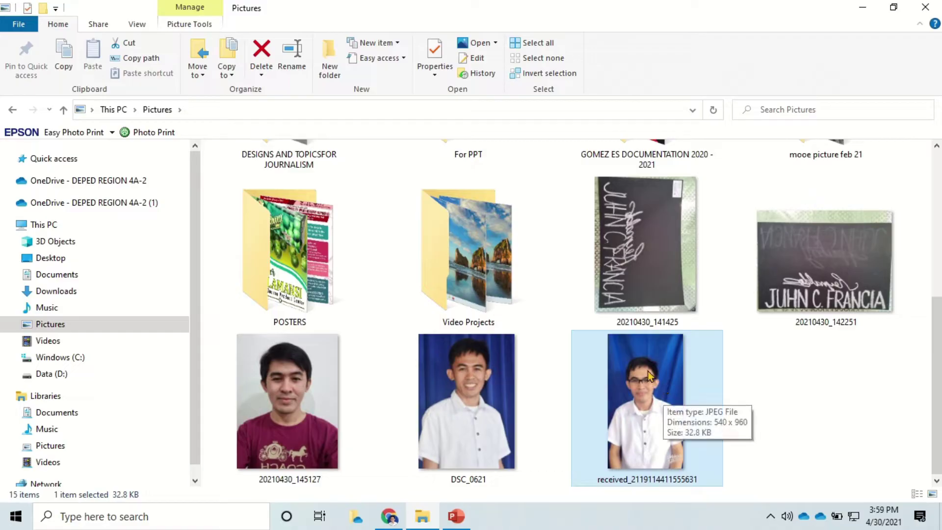
left_click_drag(650, 386, 496, 278)
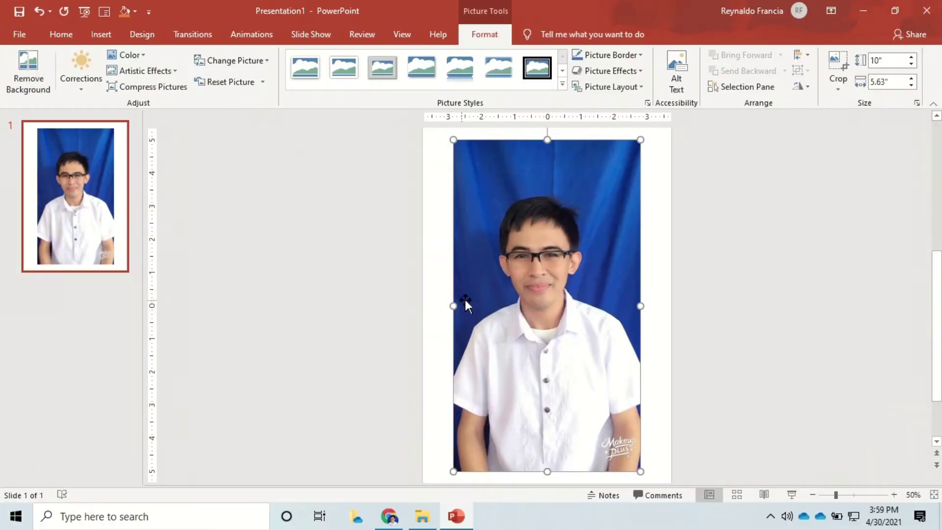
Nudge the ID photo right, glancing at the crop aspect-ratio options without applying any
left_click_drag(537, 285, 560, 280)
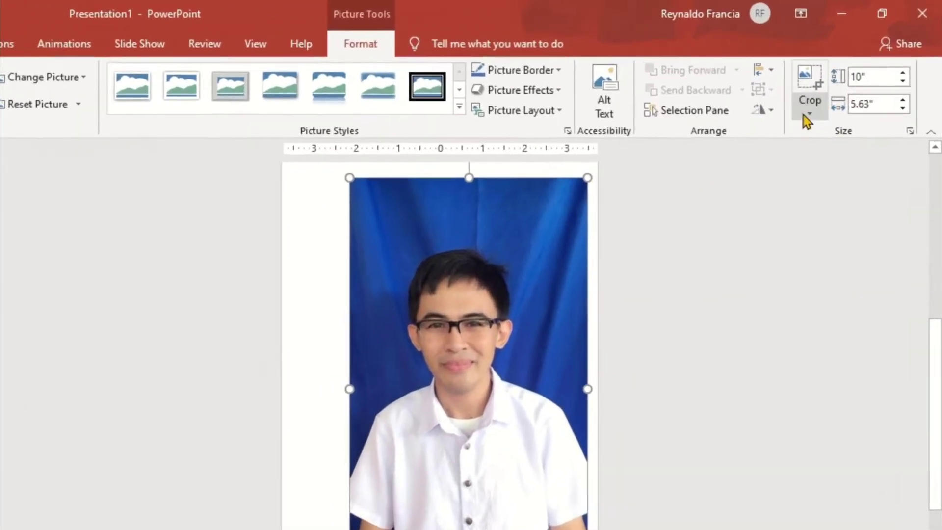
left_click(808, 112)
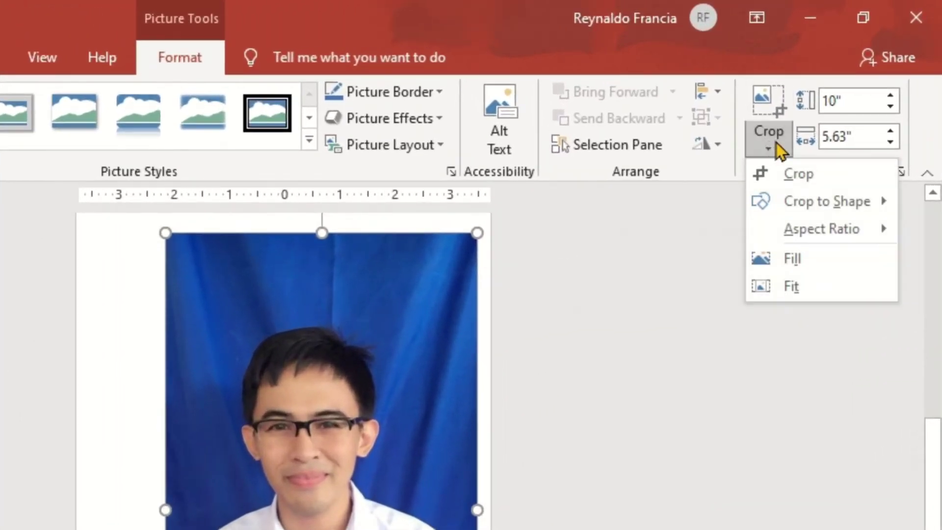
mouse_move(822, 230)
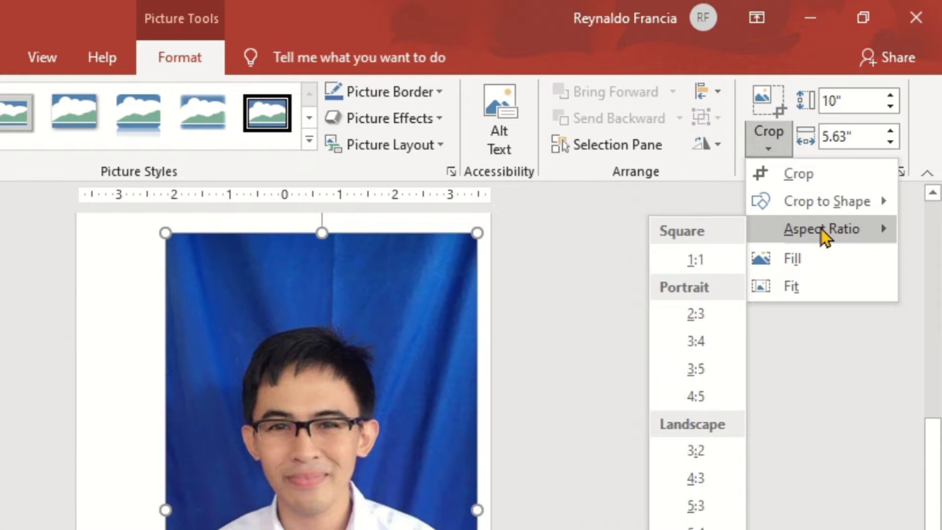
key("Escape")
key("Escape")
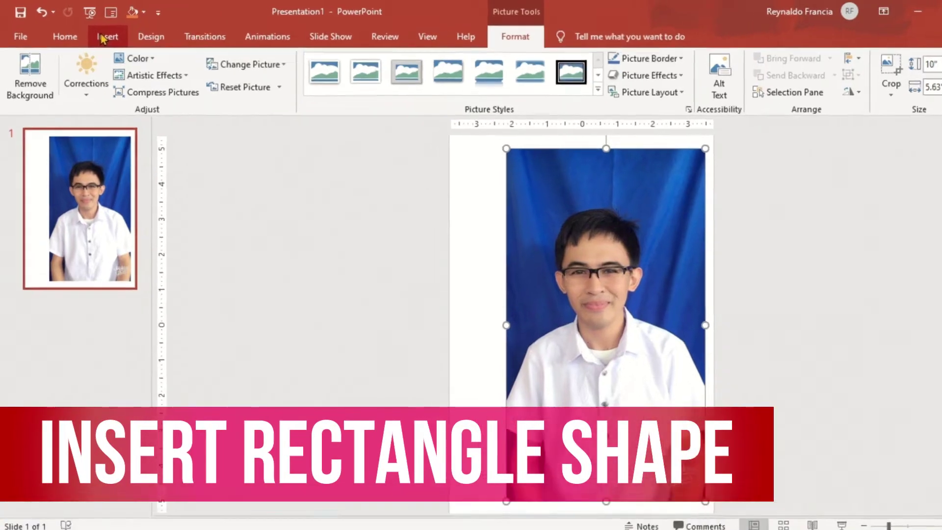
Insert a 1 × 1 in rectangle at the slide's top-left corner
left_click(93, 36)
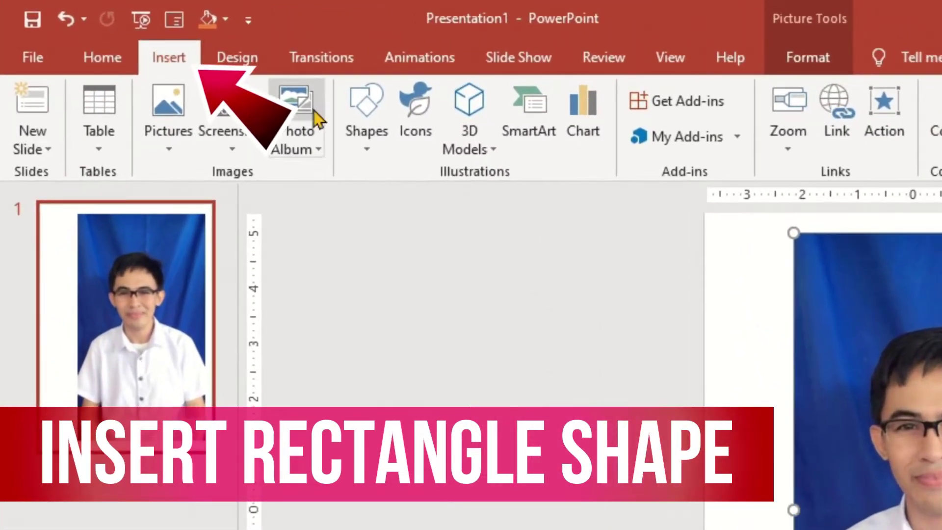
left_click(358, 141)
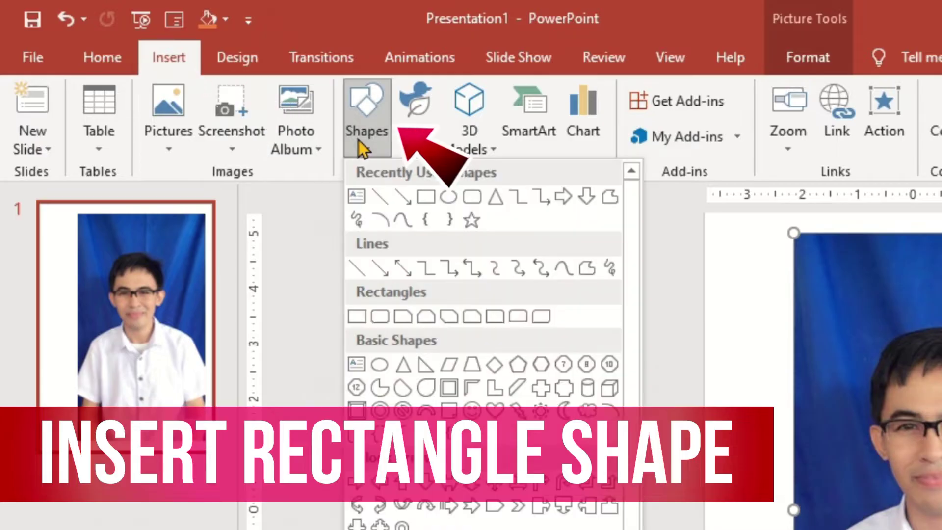
left_click(426, 196)
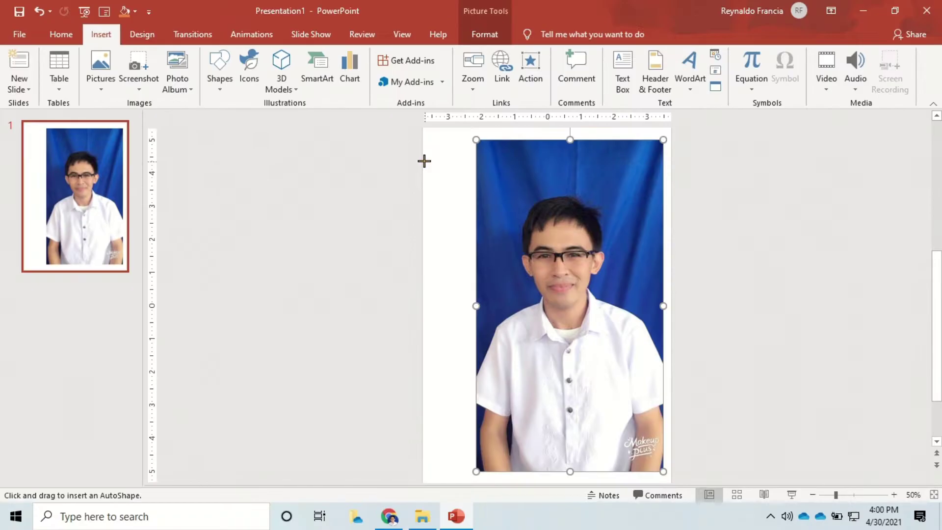
left_click(703, 268)
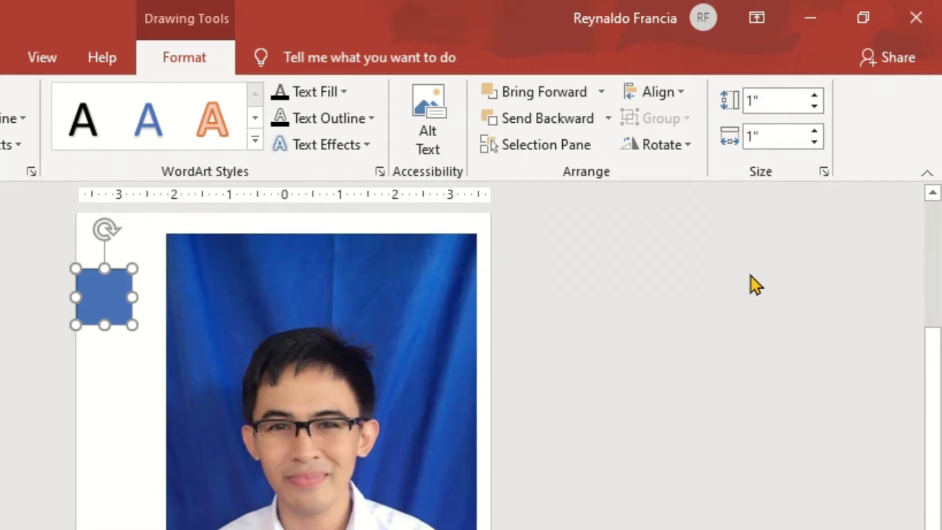
left_click(776, 103)
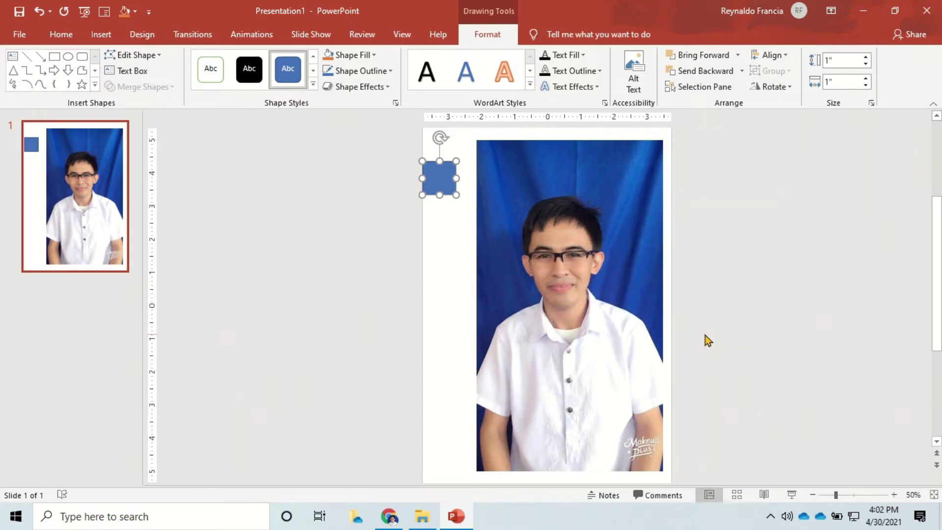
Convert 4.5 cm to inches in Google's converter and copy the 1.77165 result
left_click(389, 516)
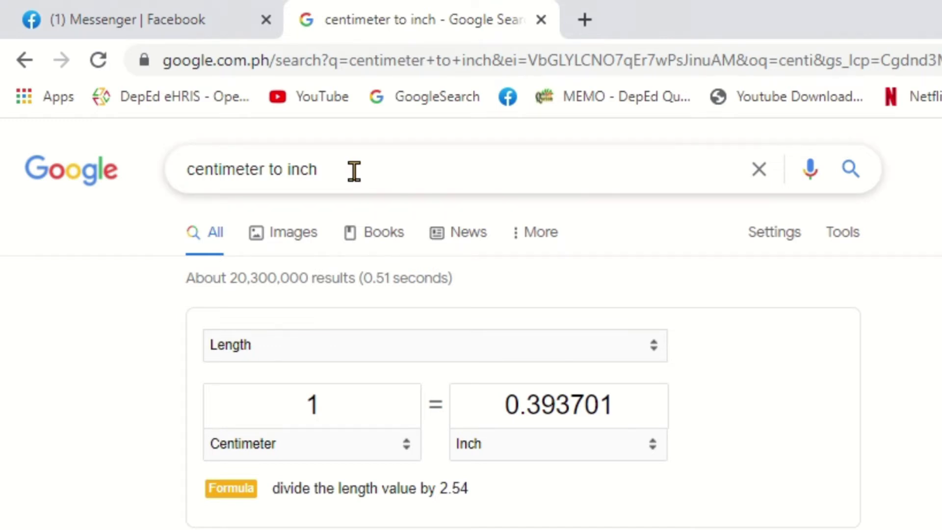
left_click(373, 420)
key("BackSpace")
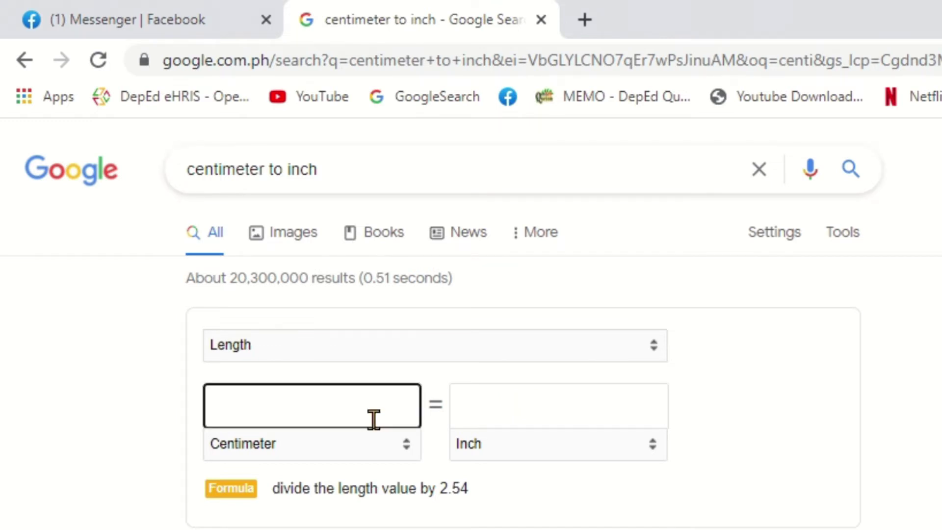
type("4")
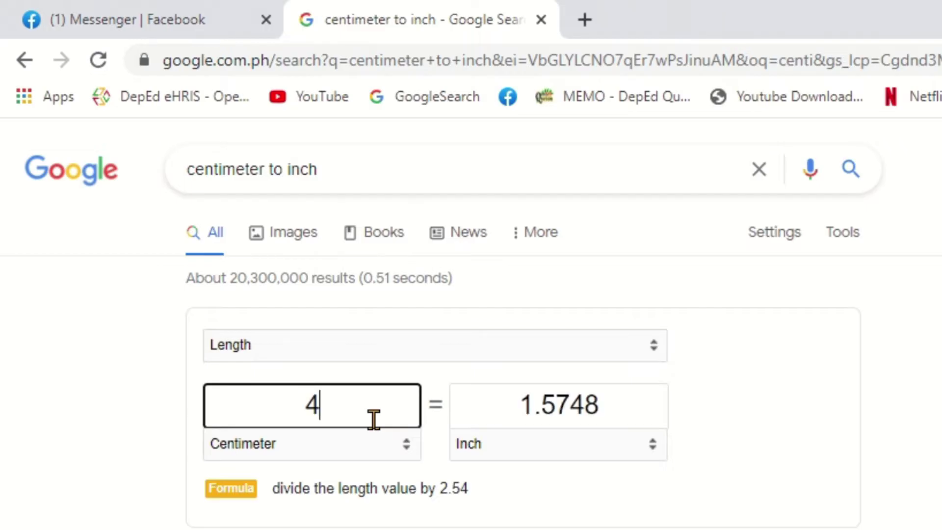
type(".5")
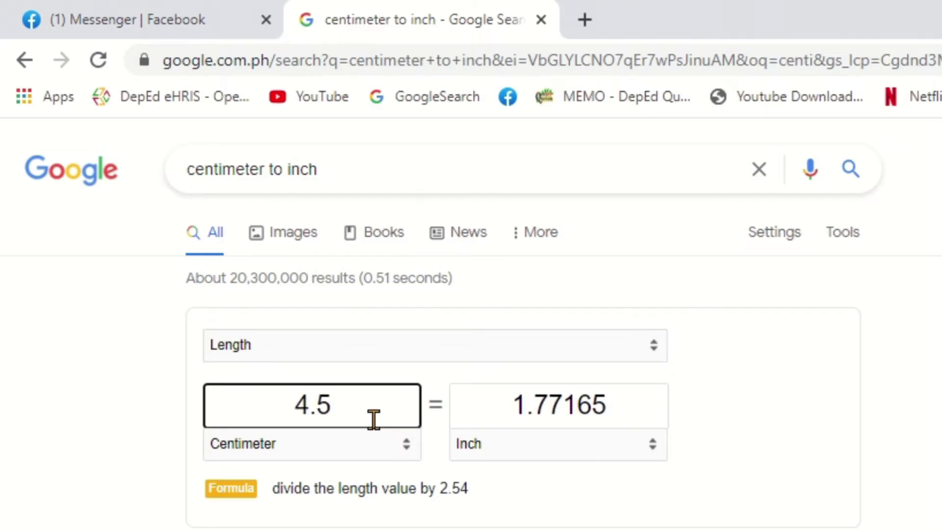
left_click_drag(511, 406, 541, 454)
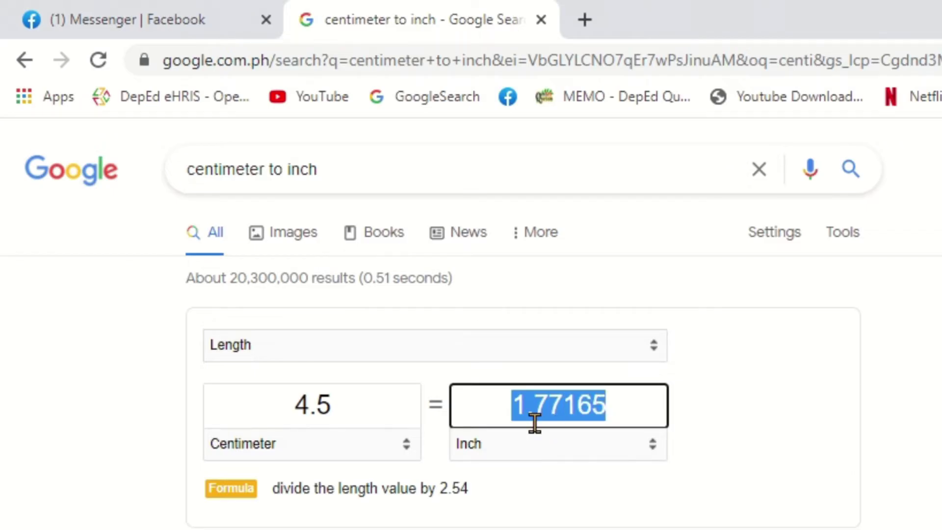
key("ctrl+c")
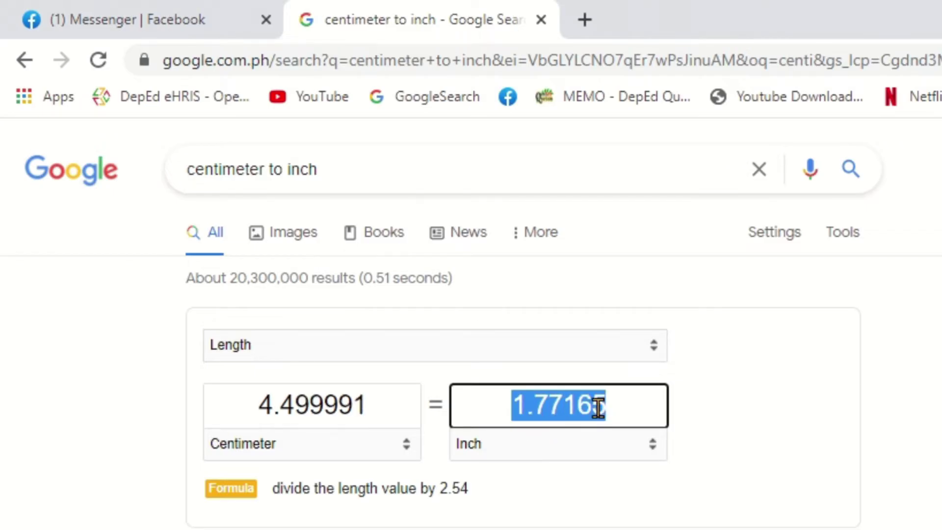
left_click(597, 406)
double_click(609, 408)
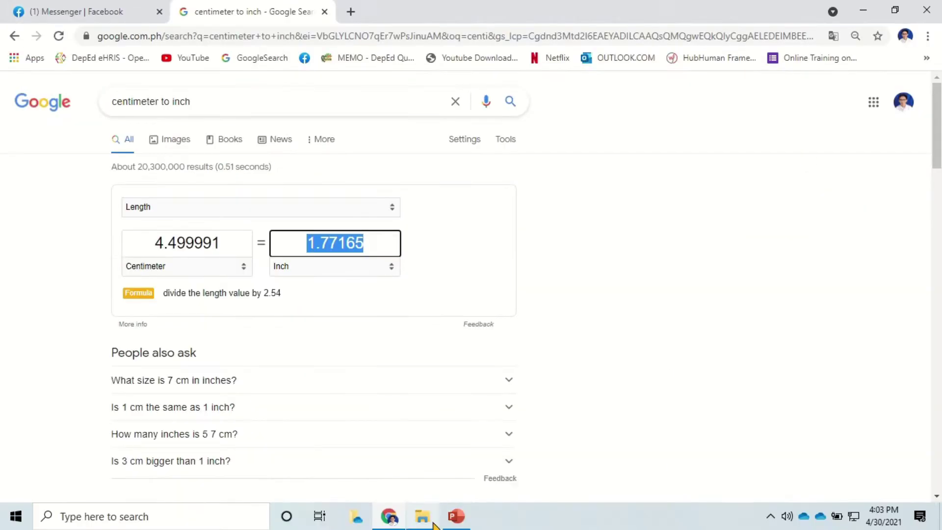
left_click(452, 521)
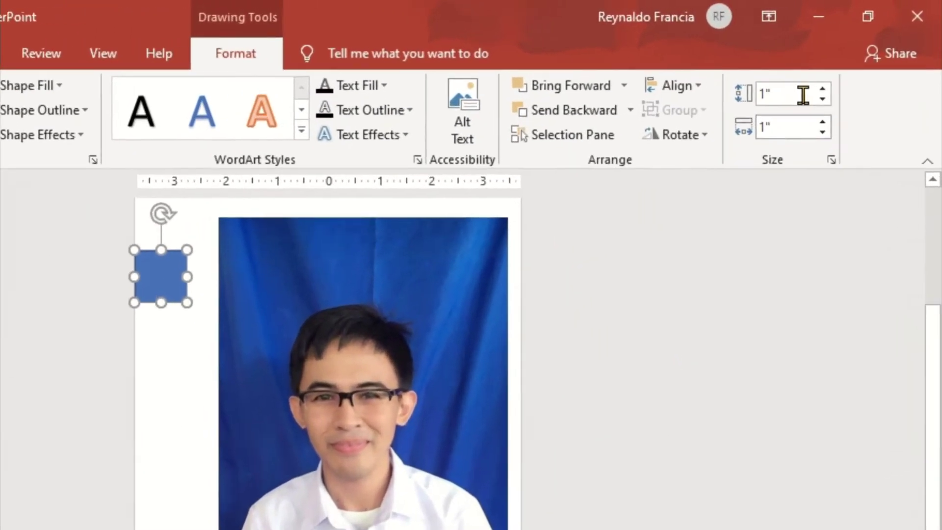
Set the rectangle's height to 1.77 in, then return to the converter's centimetre field
left_click(787, 96)
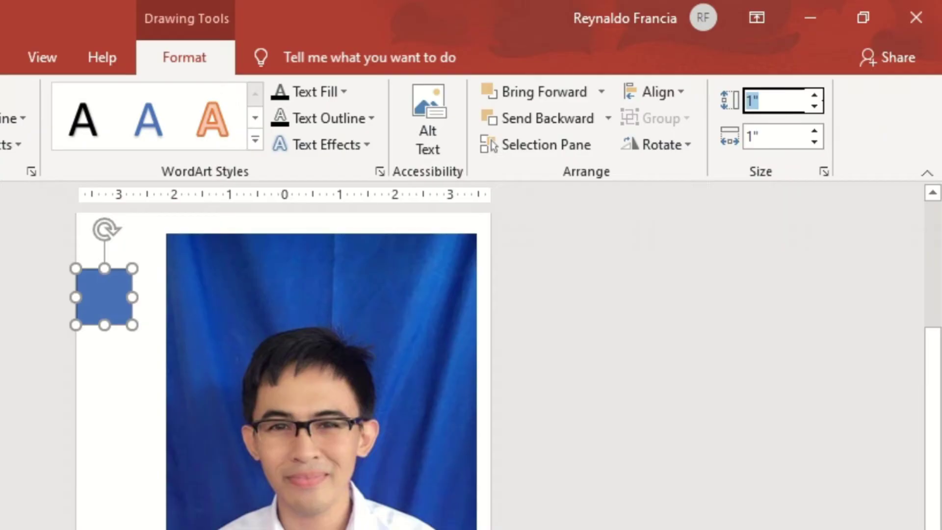
type("1.77")
left_click(115, 296)
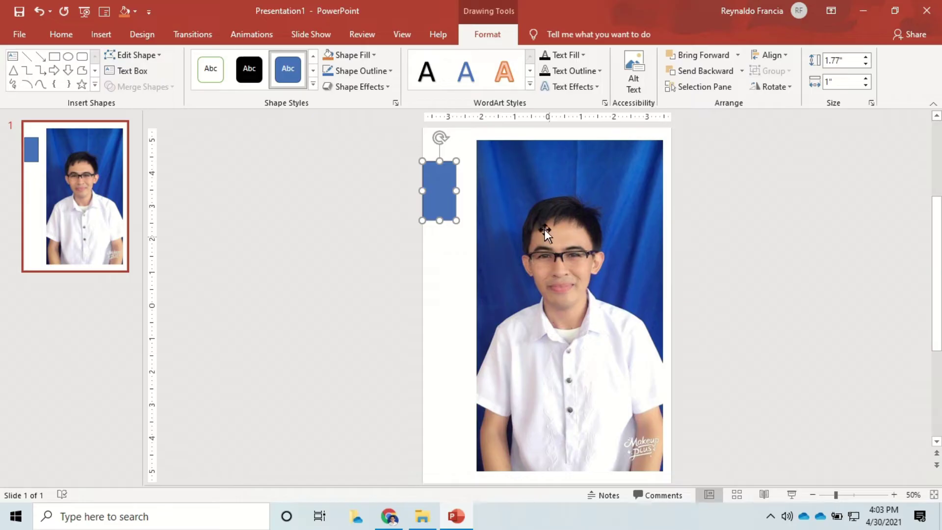
left_click(455, 516)
left_click(245, 287)
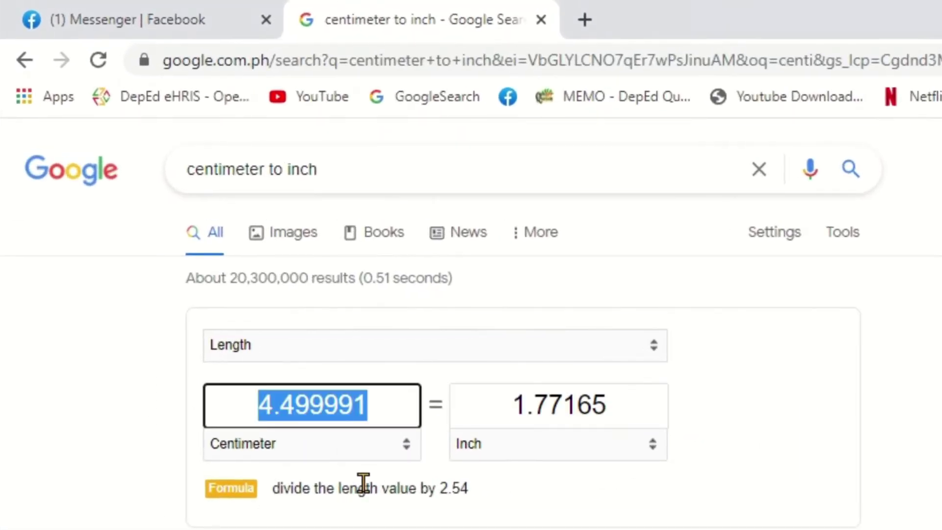
Convert 3.5 cm (1.37795 in) and set the rectangle's width to 1.37 in
type("3")
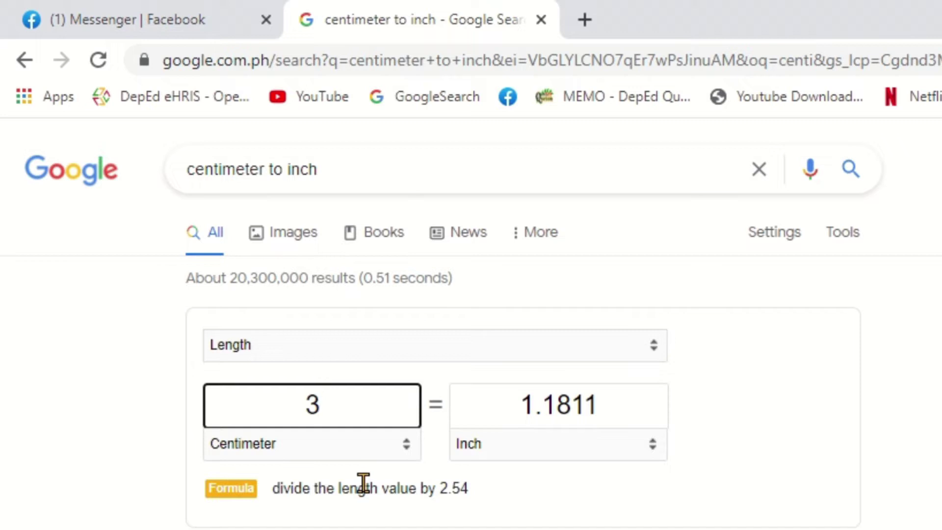
type(".5")
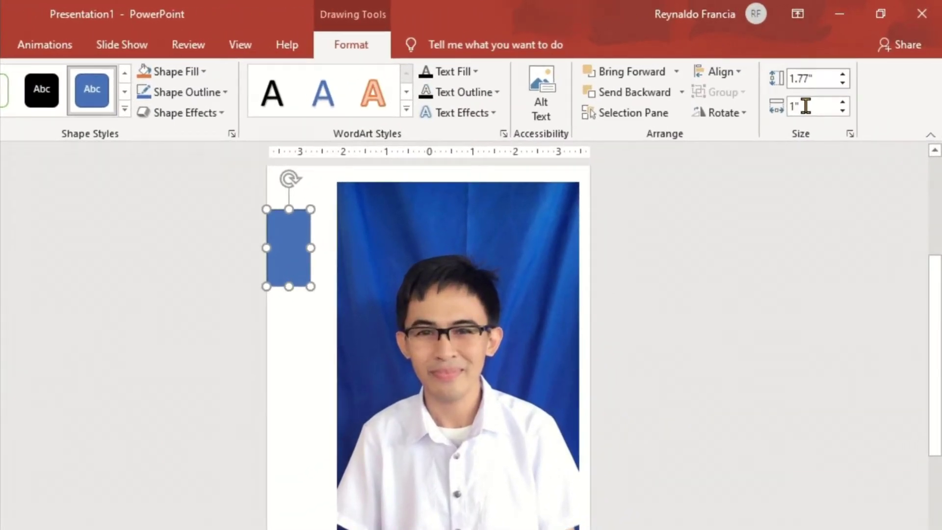
left_click(805, 106)
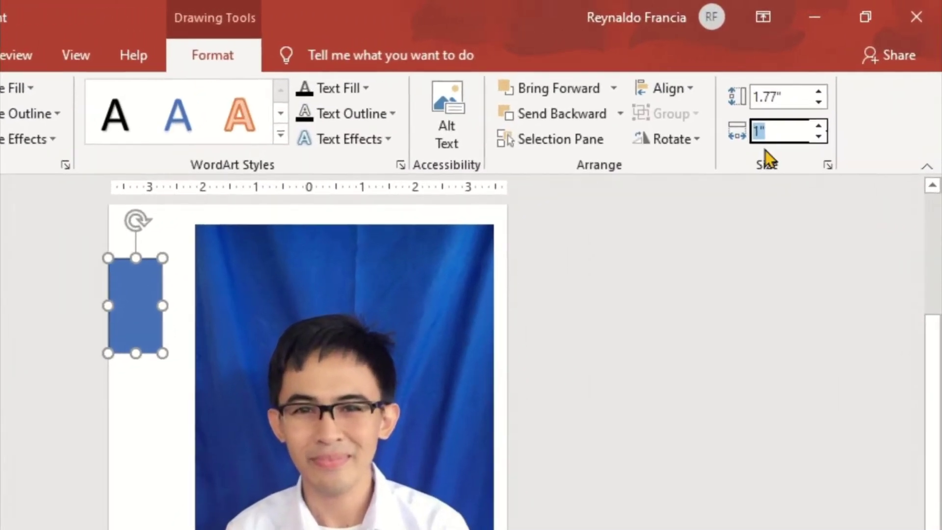
type("1.37")
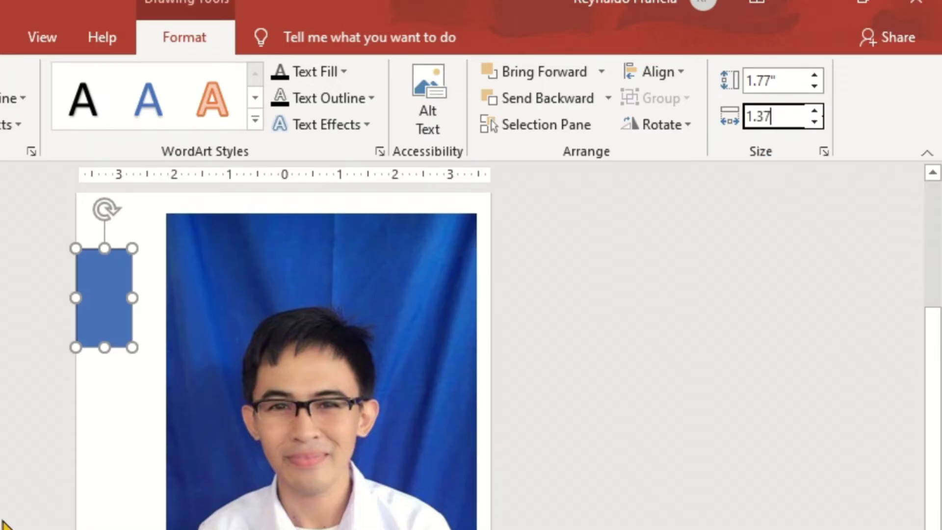
key("Return")
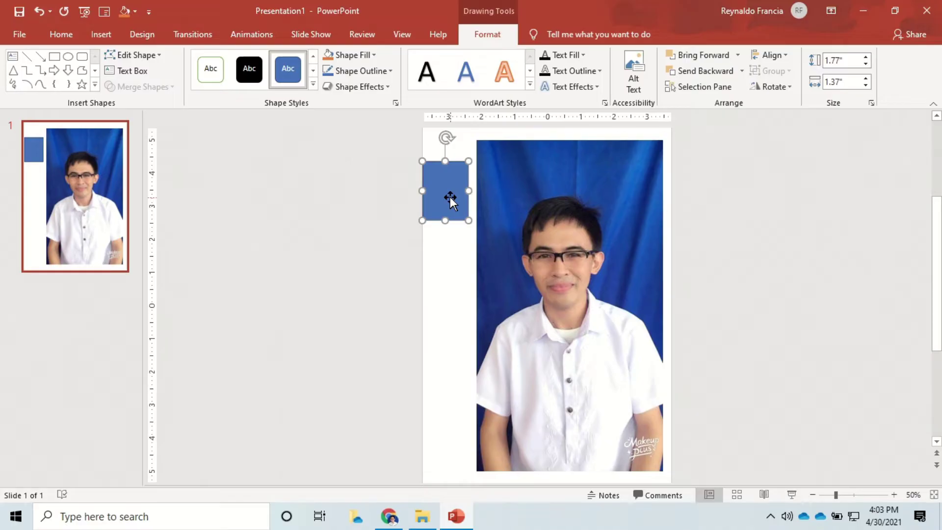
Move the 1.77 × 1.37 in rectangle up toward the slide's top-left corner
scroll(450, 211, "up", 6)
left_click_drag(294, 286, 307, 251)
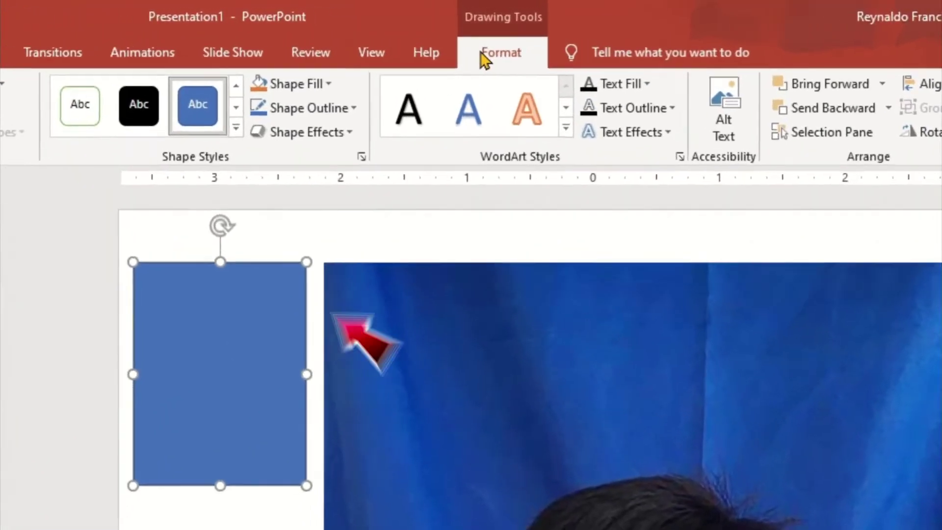
Give the rectangle No Fill and shift the ID photo slightly left
left_click(322, 85)
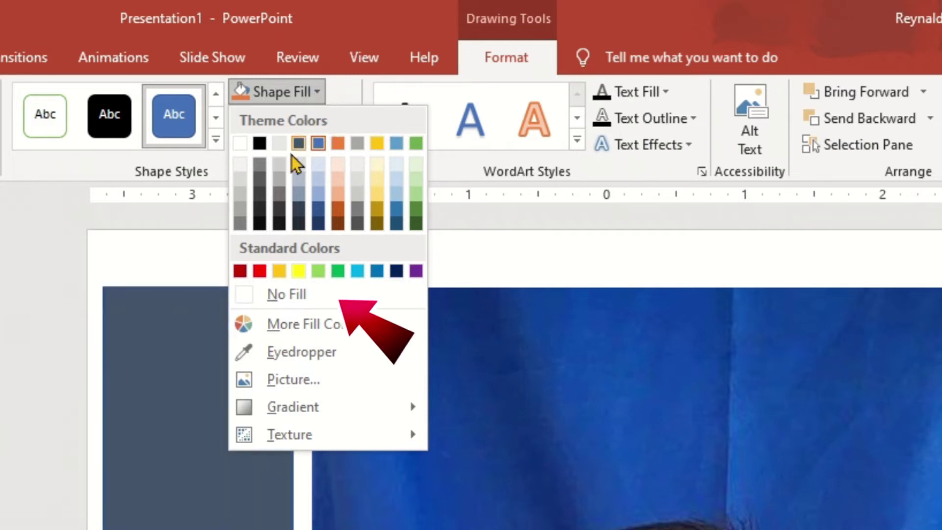
left_click(276, 293)
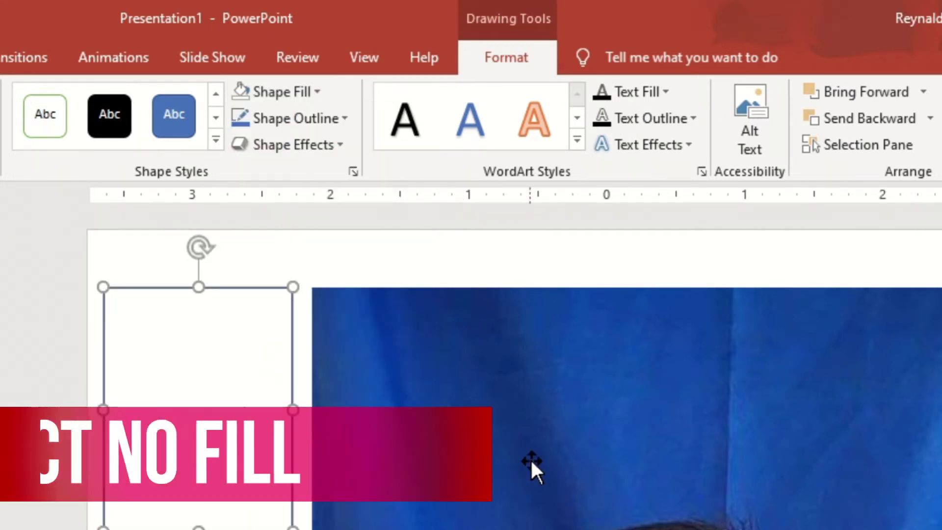
scroll(531, 457, "down", 5)
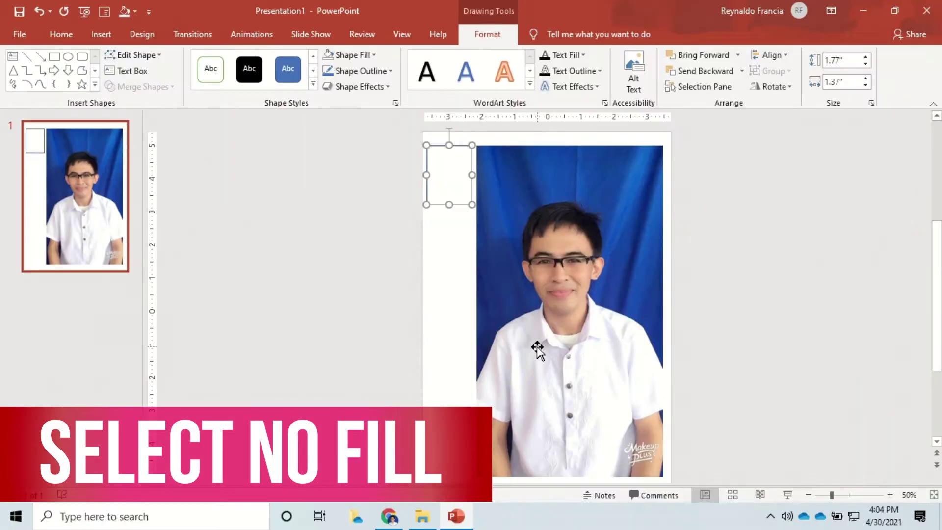
left_click(537, 346)
left_click_drag(576, 361, 538, 373)
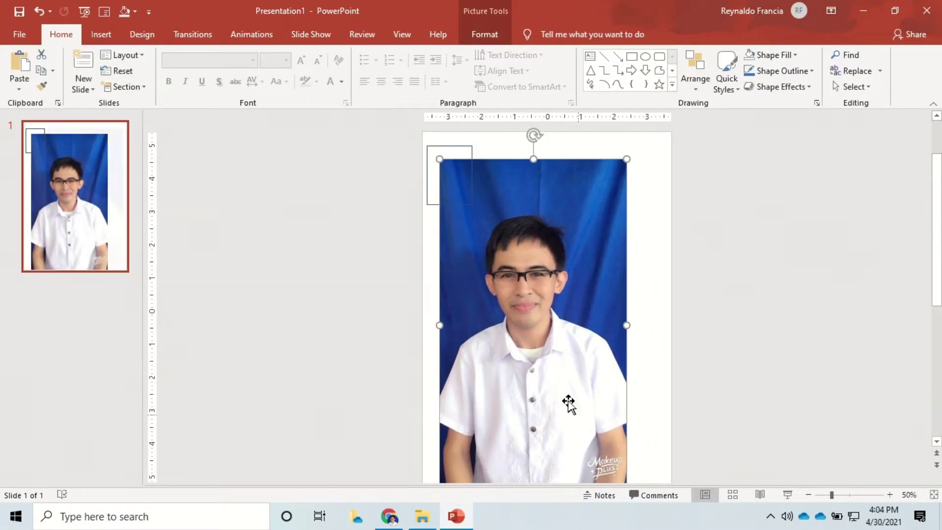
Shrink and shift the photo so the outline rectangle frames the face and shoulders
left_click_drag(568, 403, 565, 374)
left_click_drag(620, 455, 458, 218)
scroll(466, 236, "up", 5)
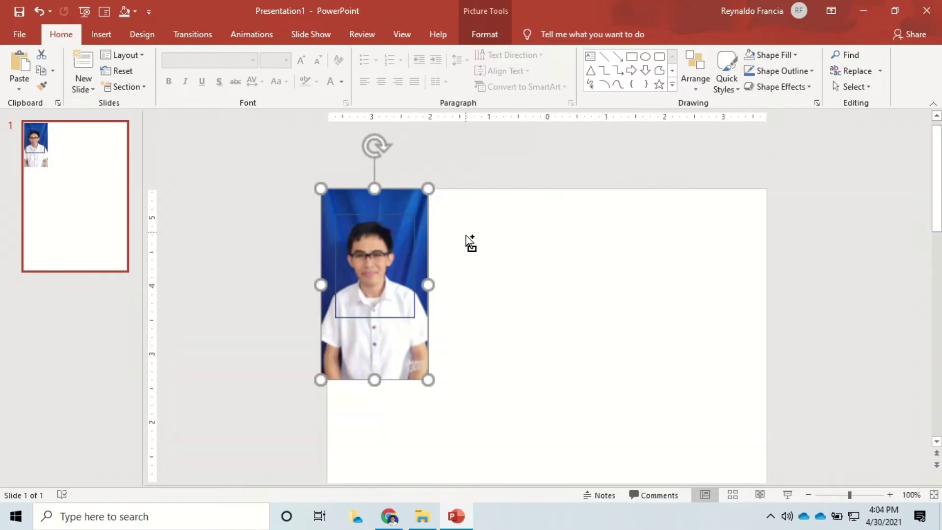
scroll(470, 242, "up", 5)
left_click_drag(307, 404, 309, 394)
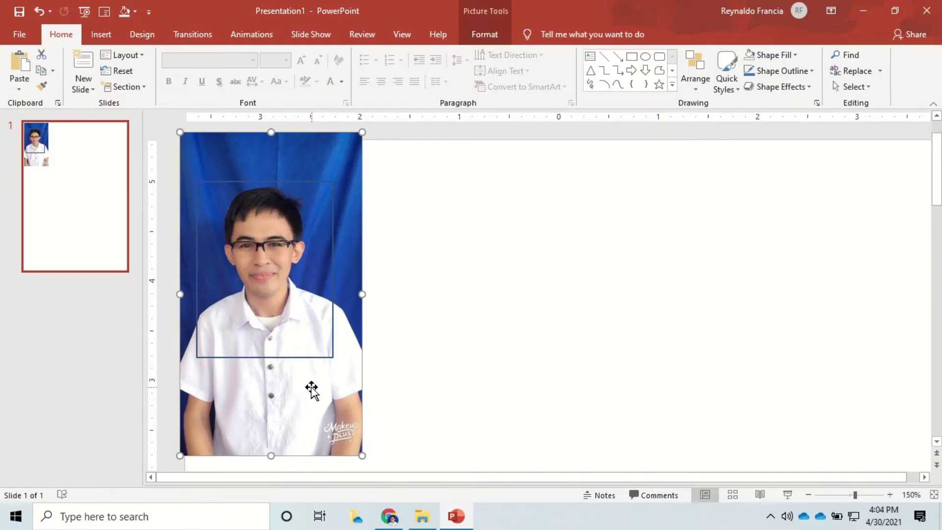
scroll(311, 390, "down", 5)
Move photo and rectangle together to the slide centre, then select both
key("ctrl+a")
left_click_drag(342, 354, 523, 347)
scroll(525, 349, "up", 5)
scroll(569, 333, "up", 3)
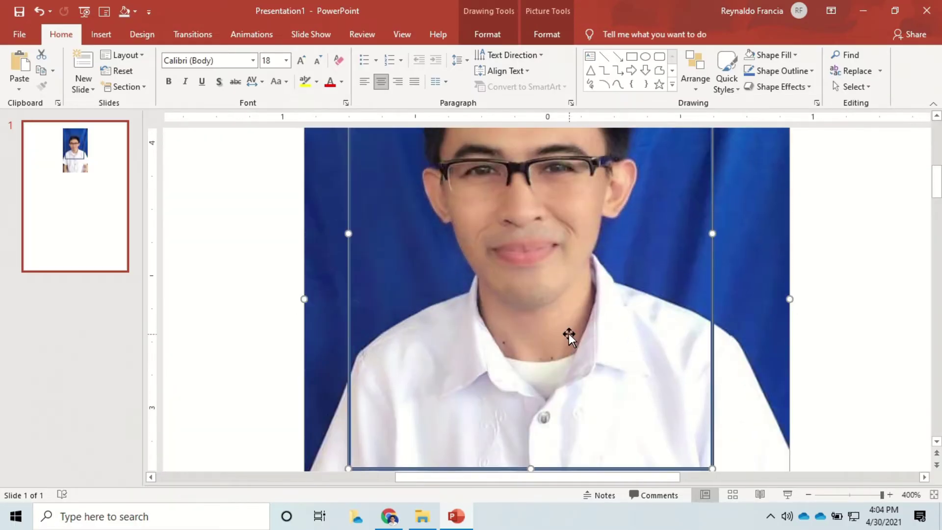
scroll(571, 340, "down", 6)
left_click(620, 410)
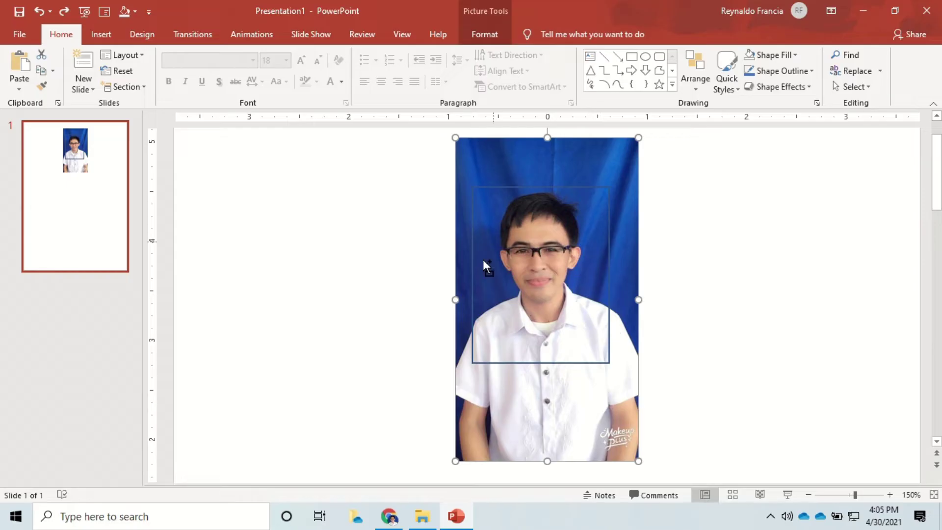
left_click(499, 363)
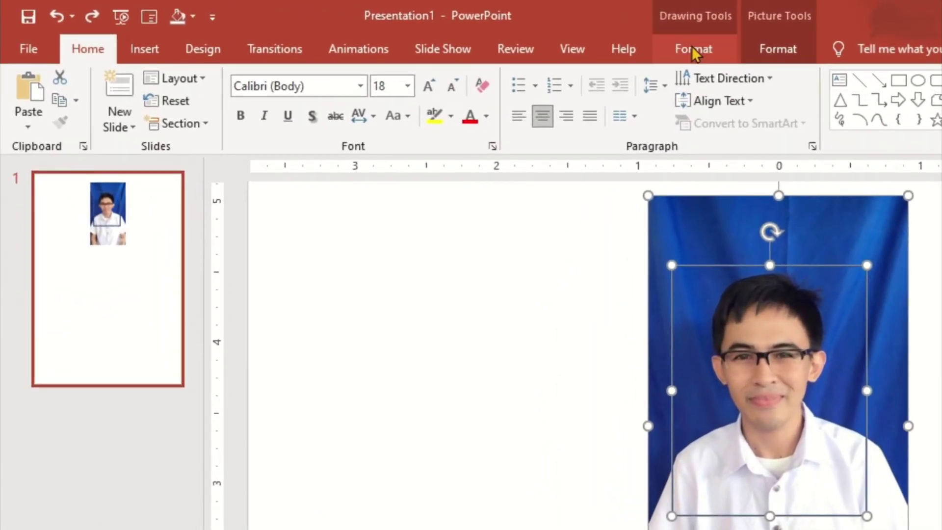
Intersect the photo with the rectangle via Merge Shapes, then nudge the cropped portrait up-left
left_click(665, 44)
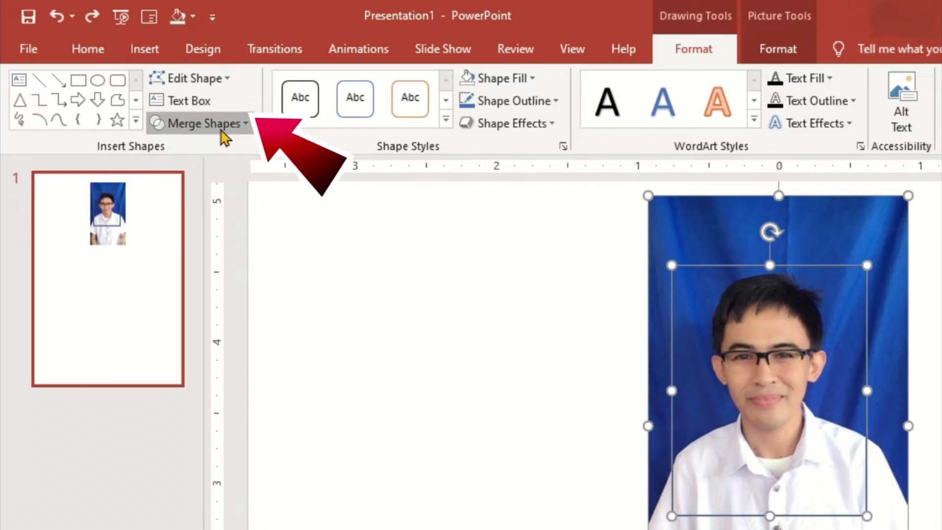
left_click(223, 131)
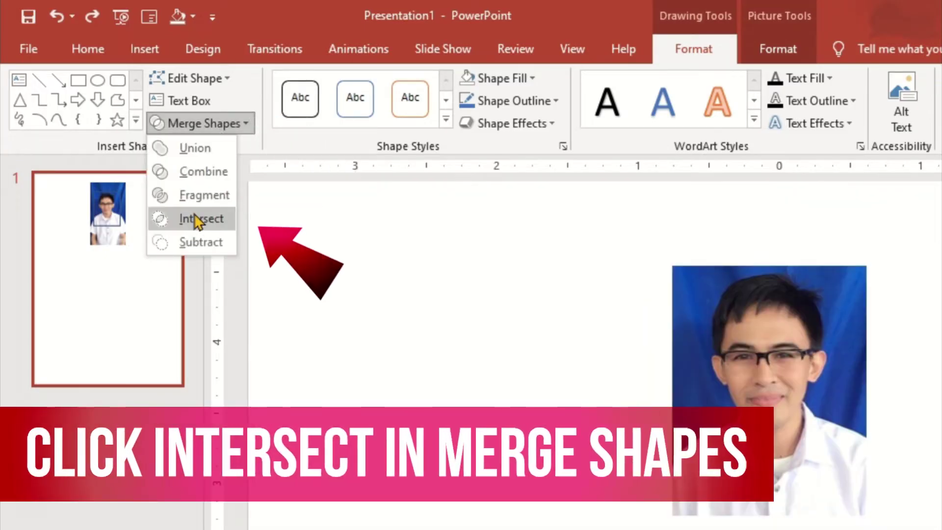
left_click(198, 218)
left_click(473, 388)
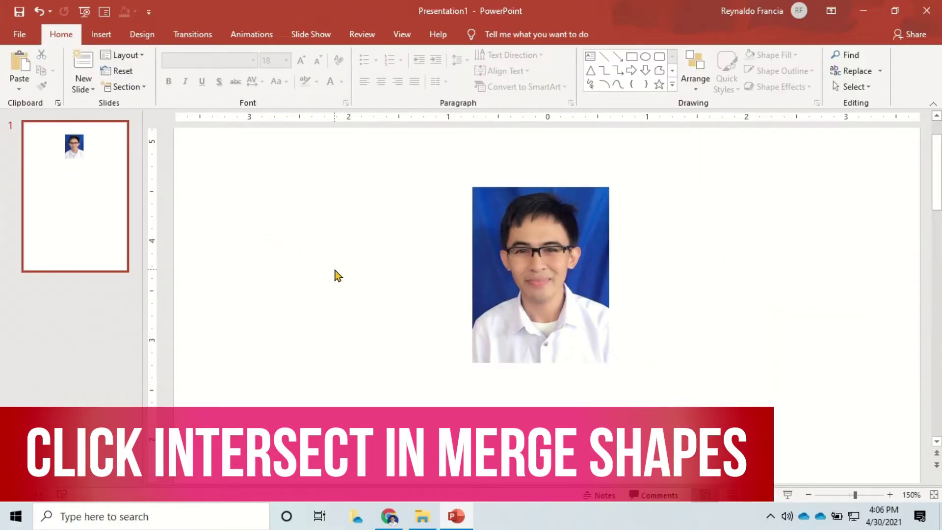
mouse_move(519, 311)
left_mouse_down()
mouse_move(456, 282)
mouse_move(467, 317)
mouse_move(508, 304)
left_mouse_up()
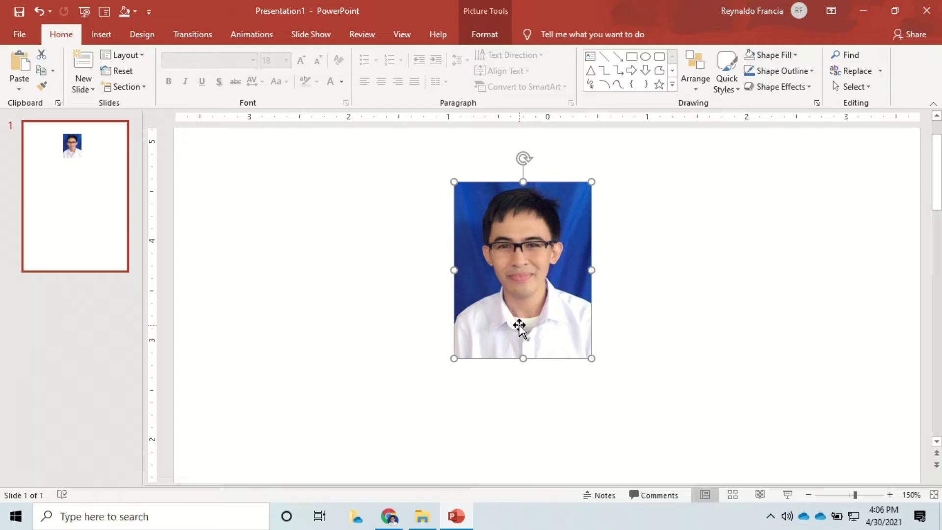
Preview 20210430_142251 in the Pictures folder and drag it onto the PowerPoint slide
left_click(423, 518)
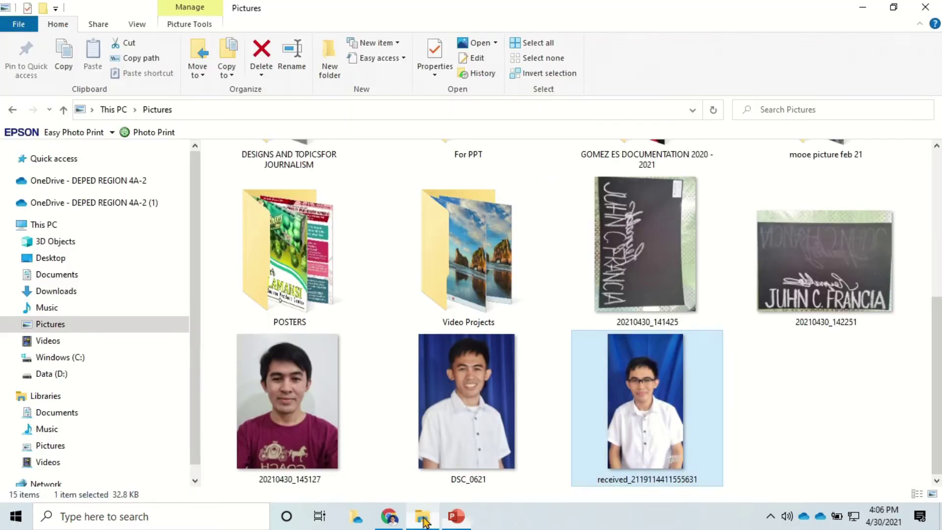
left_click(805, 396)
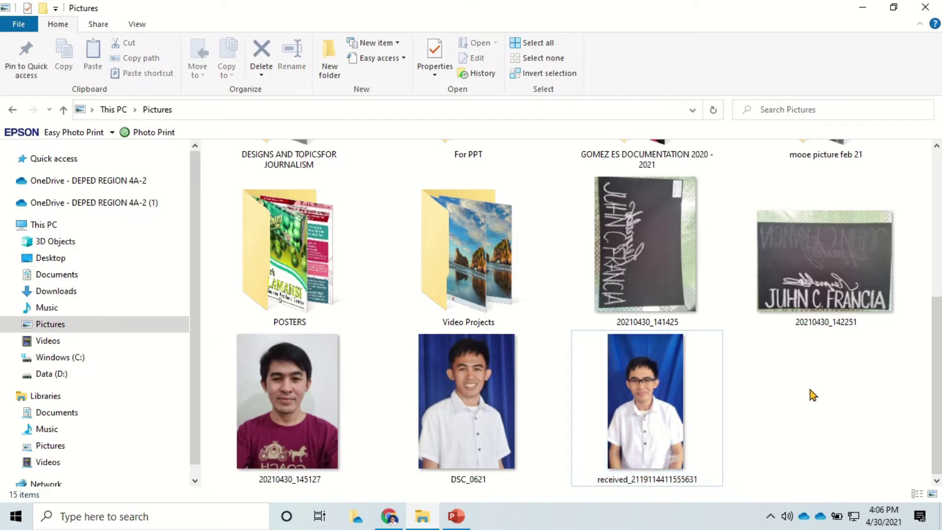
left_click(812, 267)
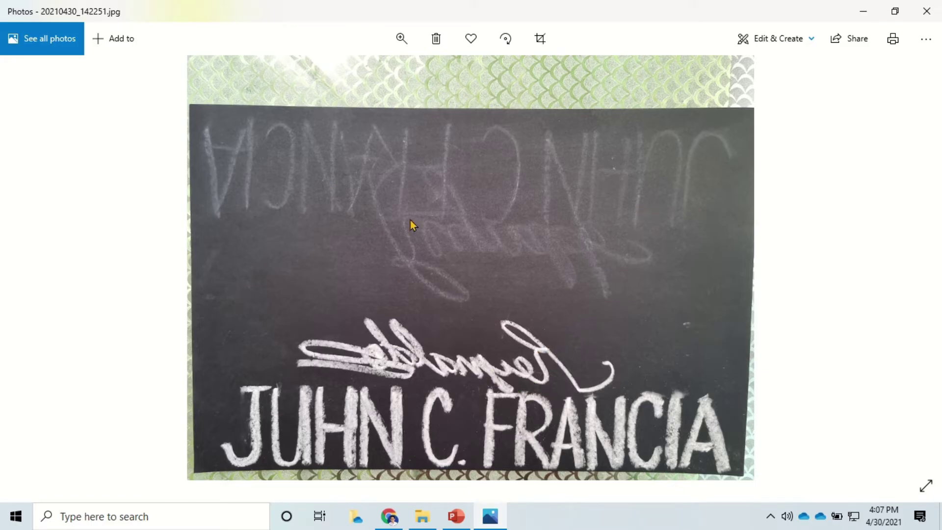
left_click(926, 11)
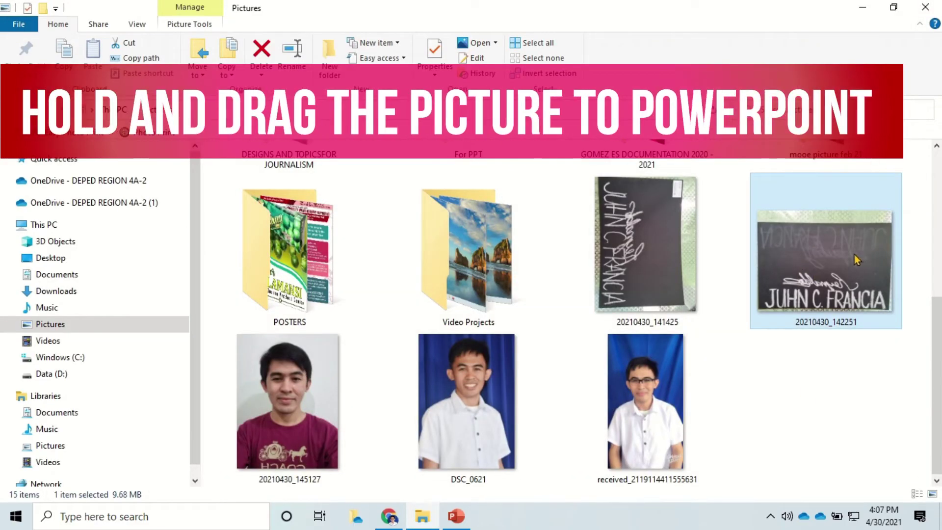
left_click_drag(857, 259, 382, 324)
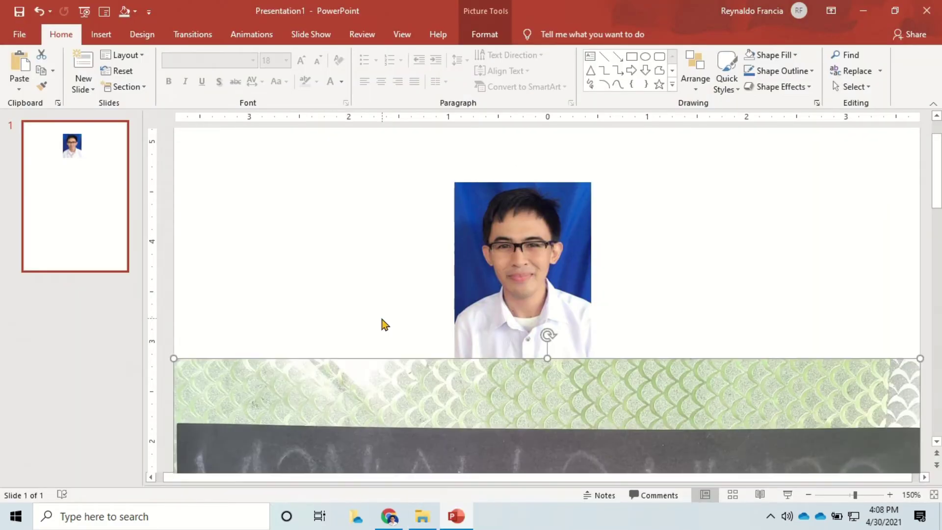
Zoom out to 50% and raise the chalkboard picture toward the ID portrait
scroll(440, 311, "down", 8)
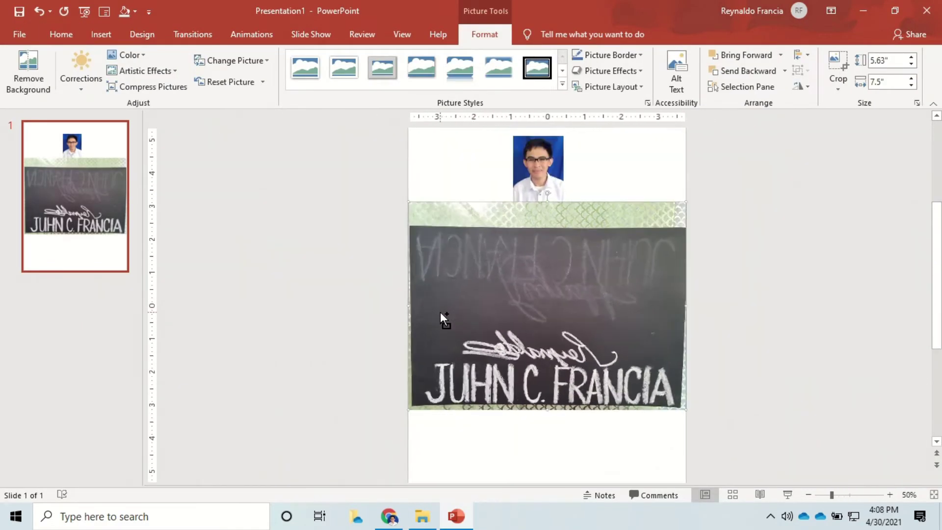
left_click_drag(541, 312, 534, 252)
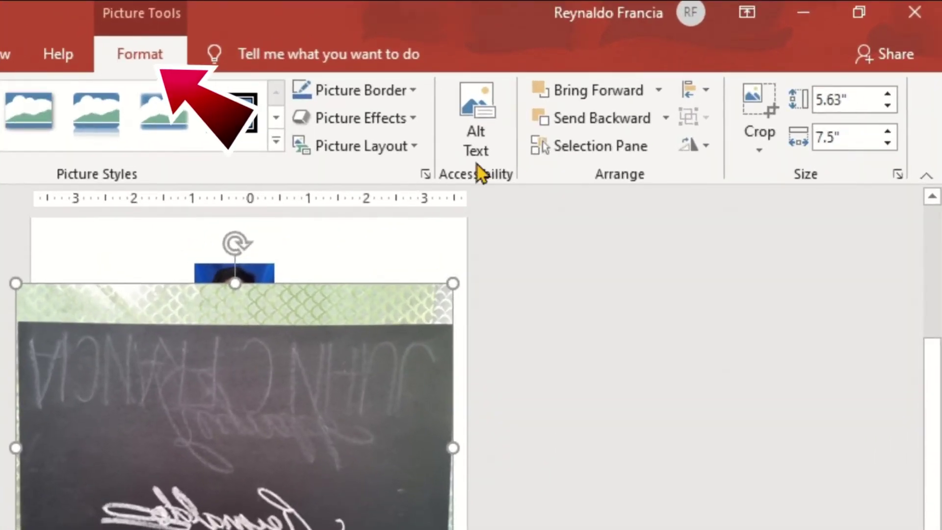
Crop the chalkboard picture's top, bottom, right and left edges to a signature-and-name strip
left_click(756, 102)
left_click_drag(235, 286, 217, 476)
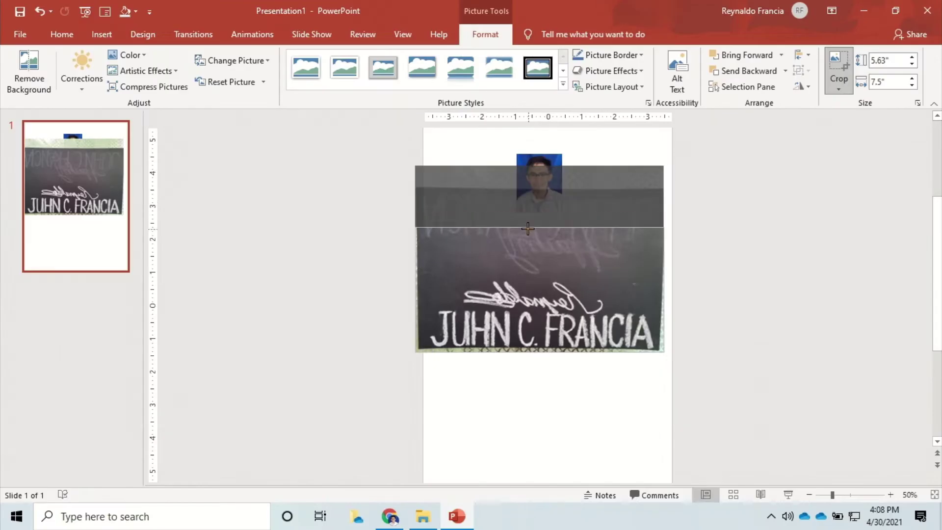
left_click_drag(529, 274, 528, 277)
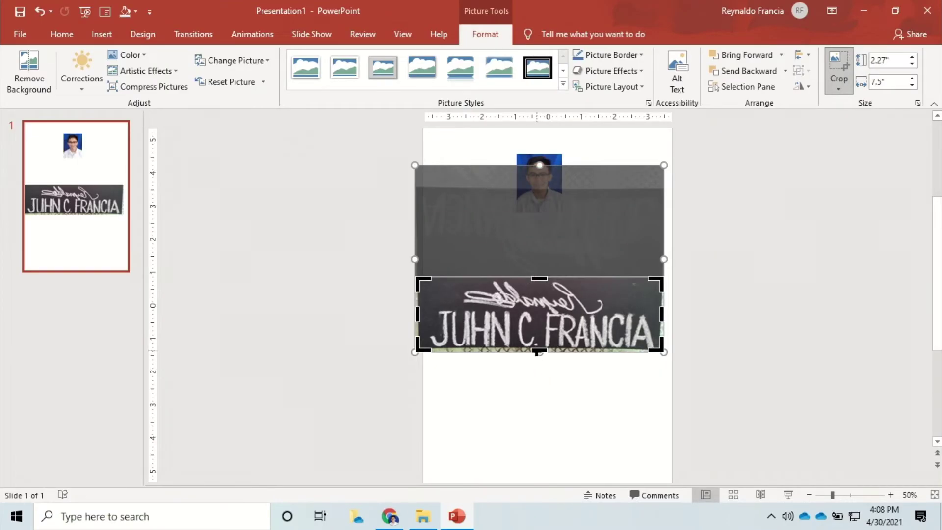
scroll(538, 352, "up", 10)
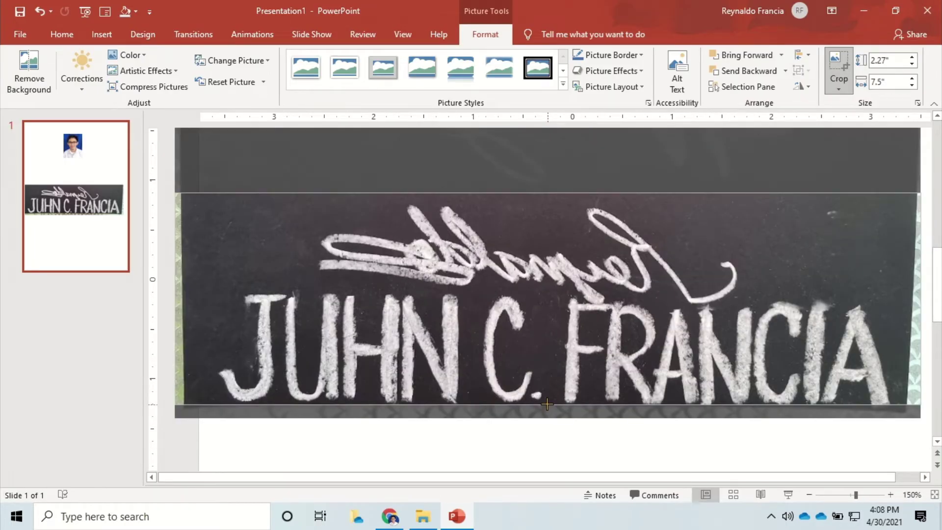
left_click_drag(547, 404, 546, 403)
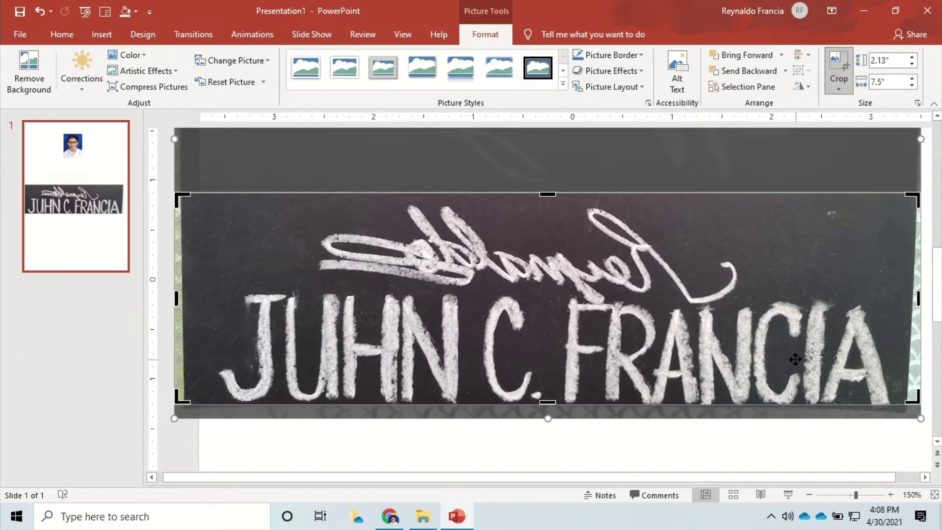
left_click_drag(918, 299, 896, 305)
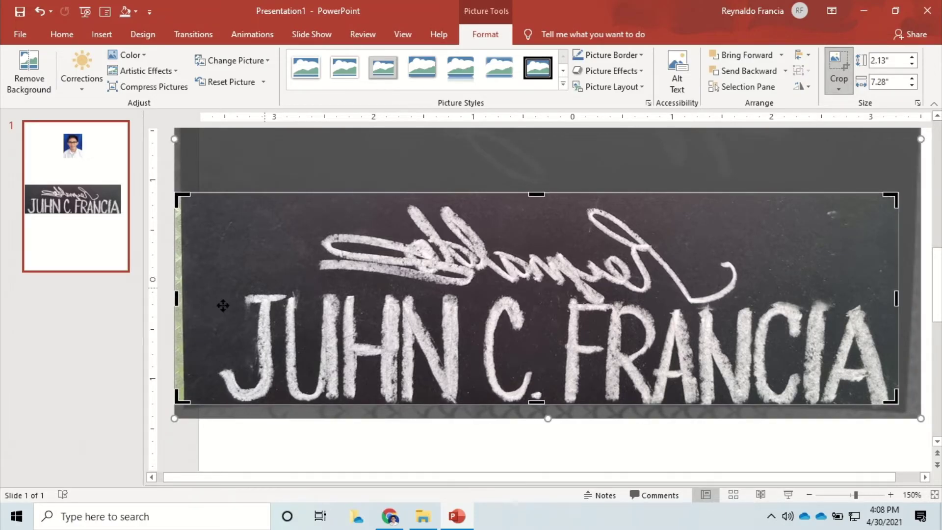
left_click_drag(176, 300, 209, 299)
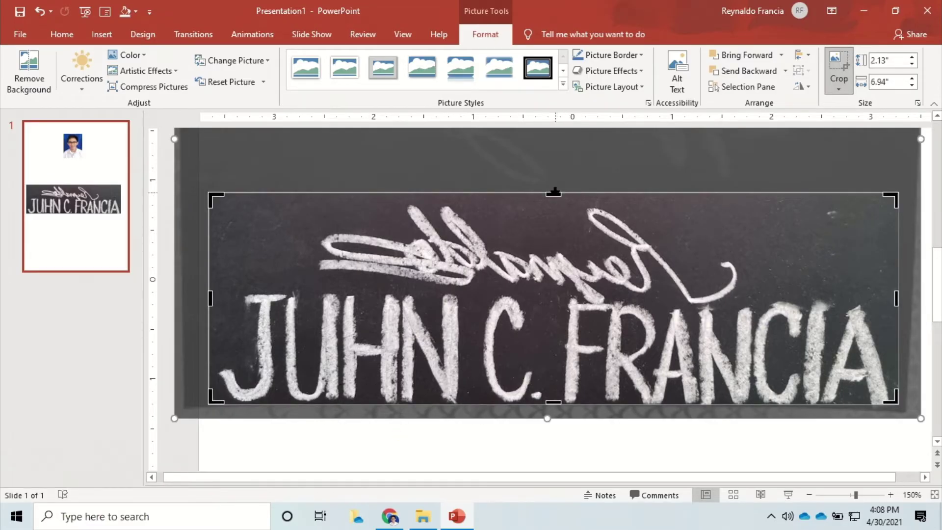
left_click_drag(552, 194, 551, 199)
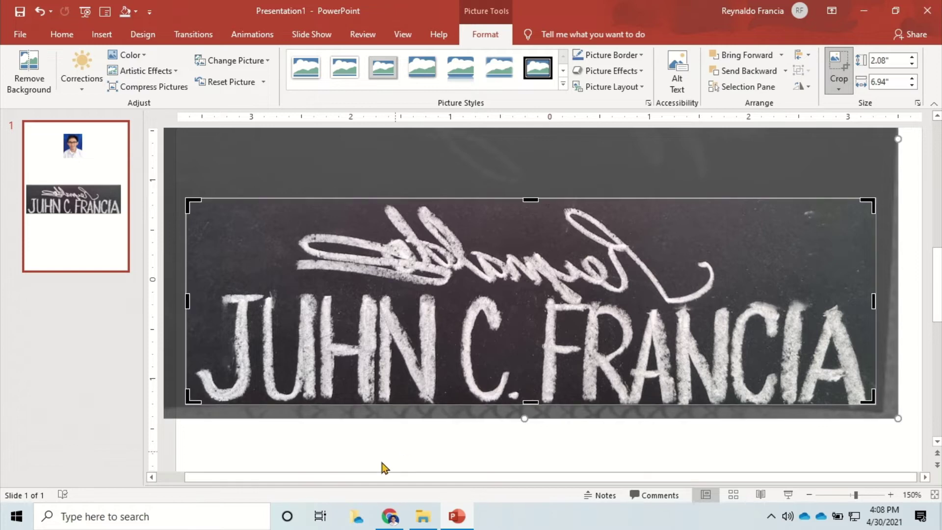
left_click(367, 452)
Shrink the name strip to the portrait's width and set it flush along the photo's bottom
scroll(402, 351, "down", 5)
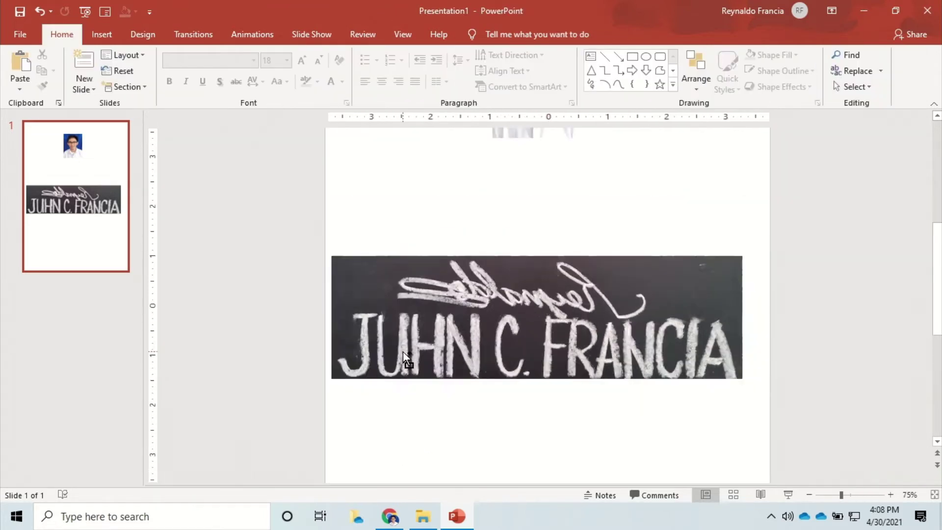
left_click(514, 338)
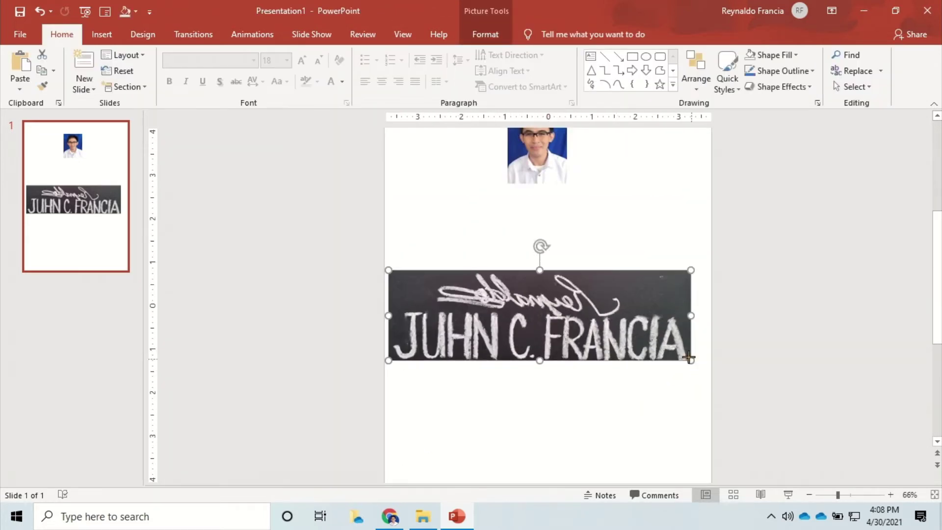
mouse_move(690, 358)
left_mouse_down()
mouse_move(462, 284)
mouse_move(550, 204)
mouse_move(545, 160)
mouse_move(543, 169)
left_mouse_up()
scroll(542, 195, "up", 10)
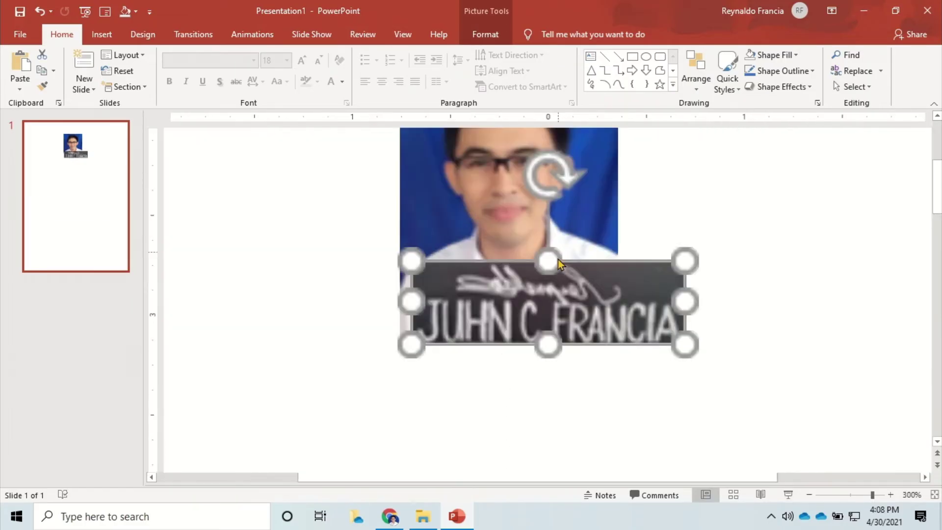
left_click_drag(585, 288, 585, 308)
left_click_drag(698, 247, 635, 268)
mouse_move(516, 325)
left_mouse_down()
mouse_move(685, 292)
mouse_move(525, 268)
mouse_move(596, 301)
mouse_move(503, 312)
mouse_move(510, 325)
left_mouse_up()
scroll(637, 343, "down", 10)
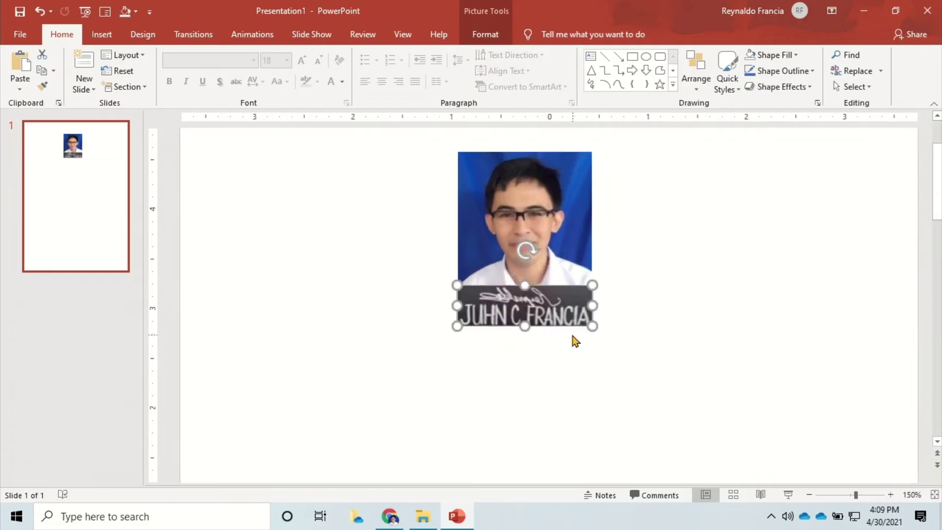
scroll(575, 340, "up", 5)
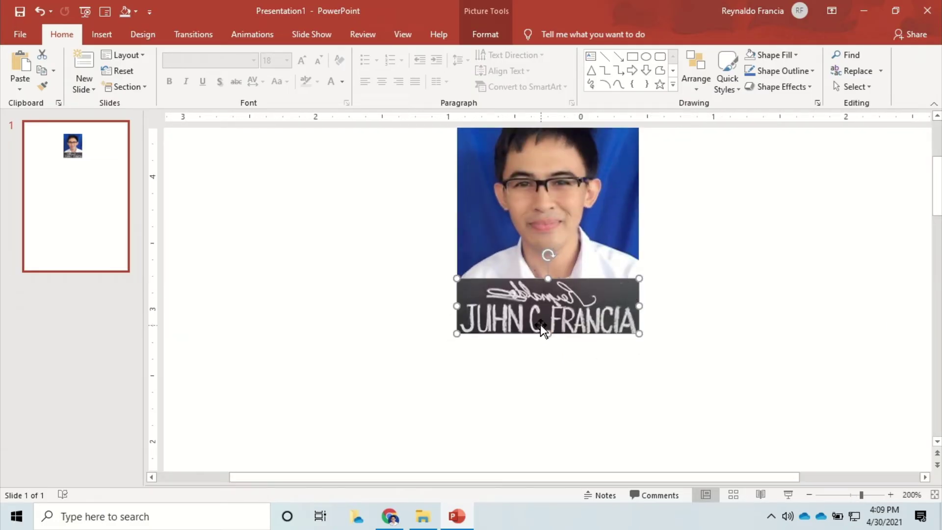
mouse_move(569, 305)
left_mouse_down()
mouse_move(552, 277)
mouse_move(552, 295)
left_mouse_up()
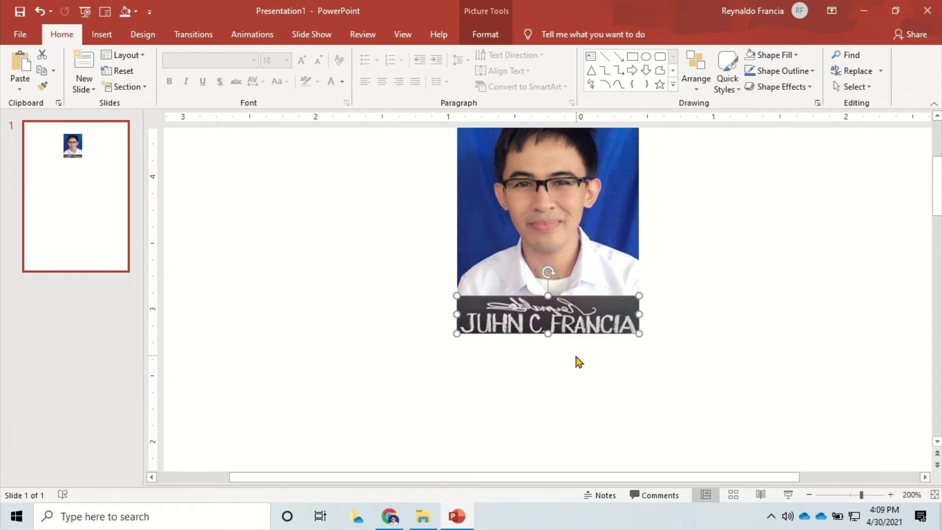
left_click(578, 362)
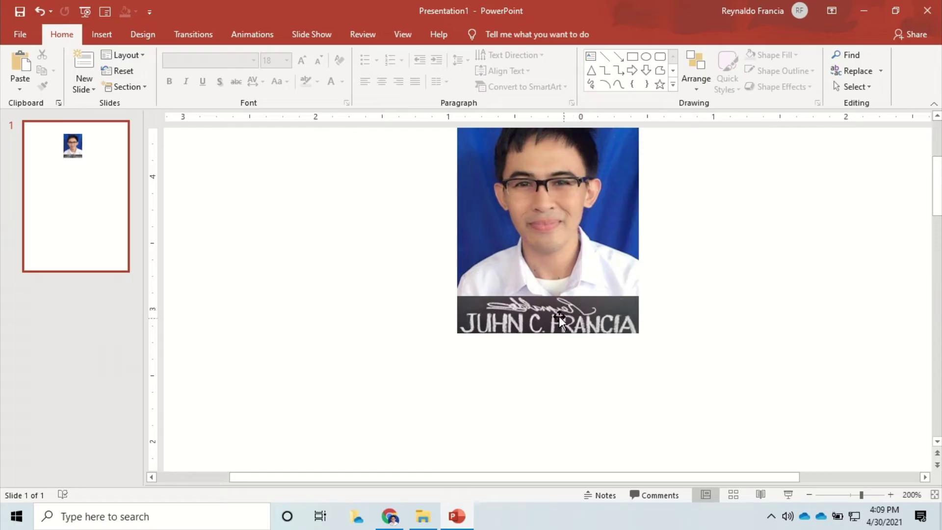
Select the cropped blue-background ID portrait
scroll(557, 314, "up", 1)
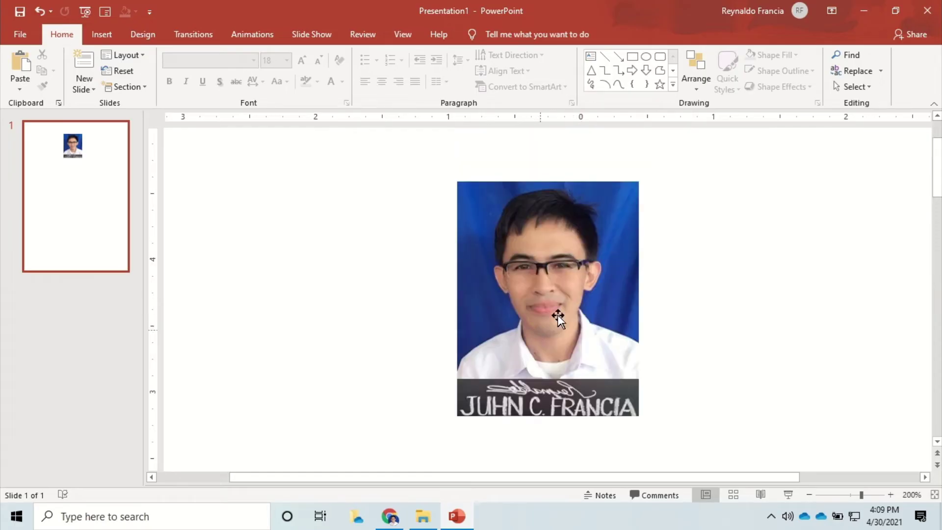
left_click(560, 311)
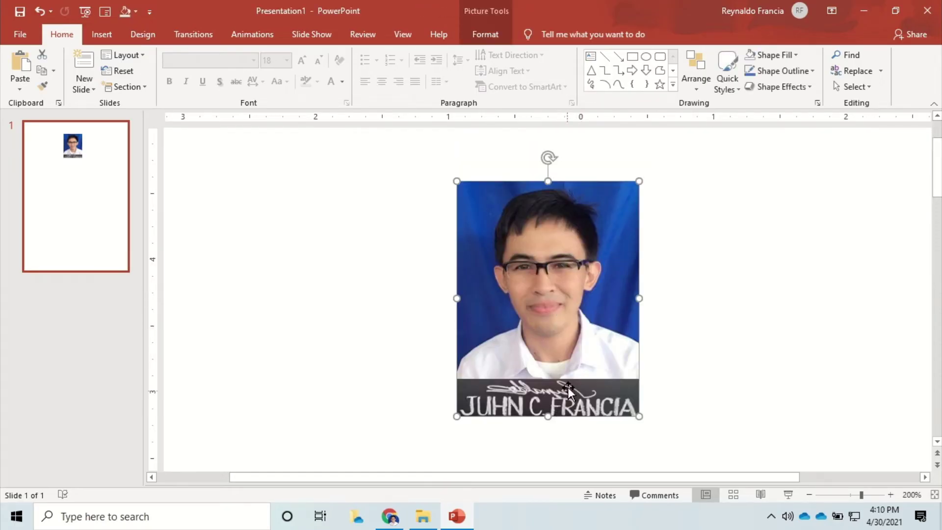
left_click(693, 325)
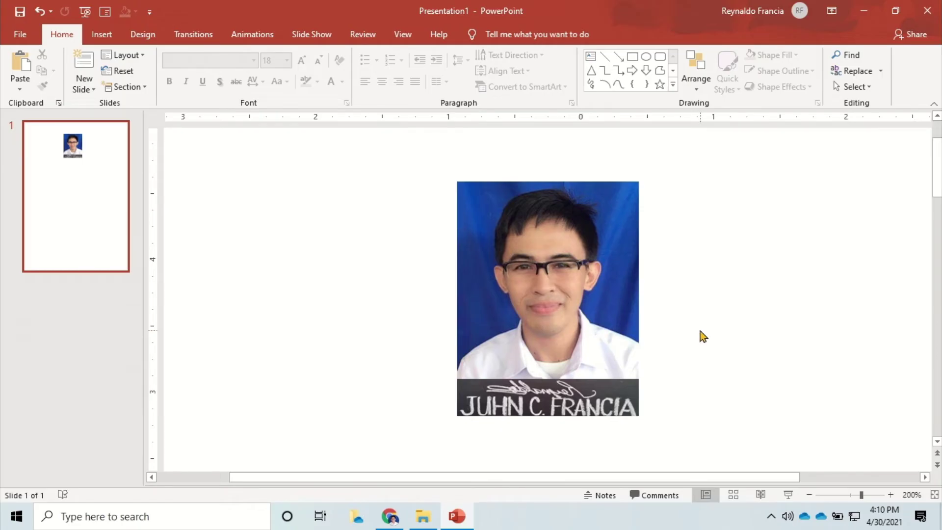
left_click(534, 319)
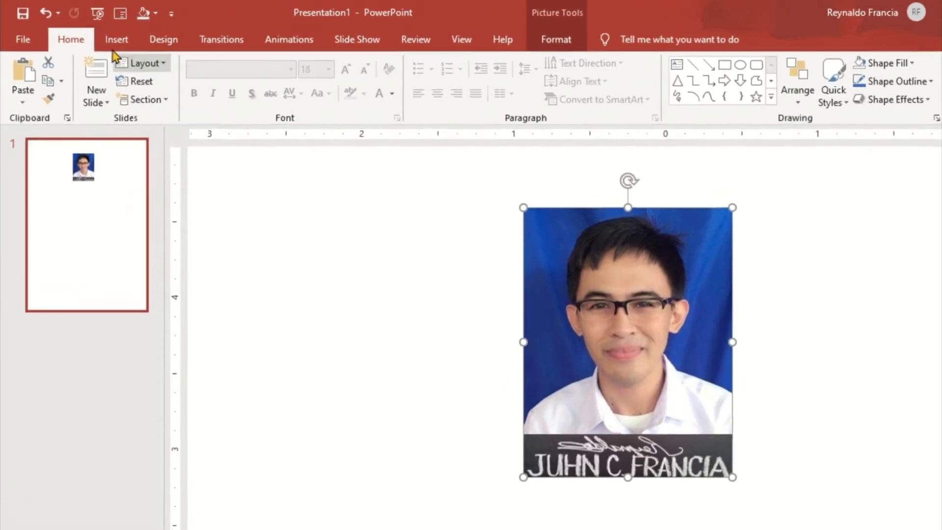
Browse the portrait's Corrections options in the Format tab, leaving it unchanged
left_click(604, 47)
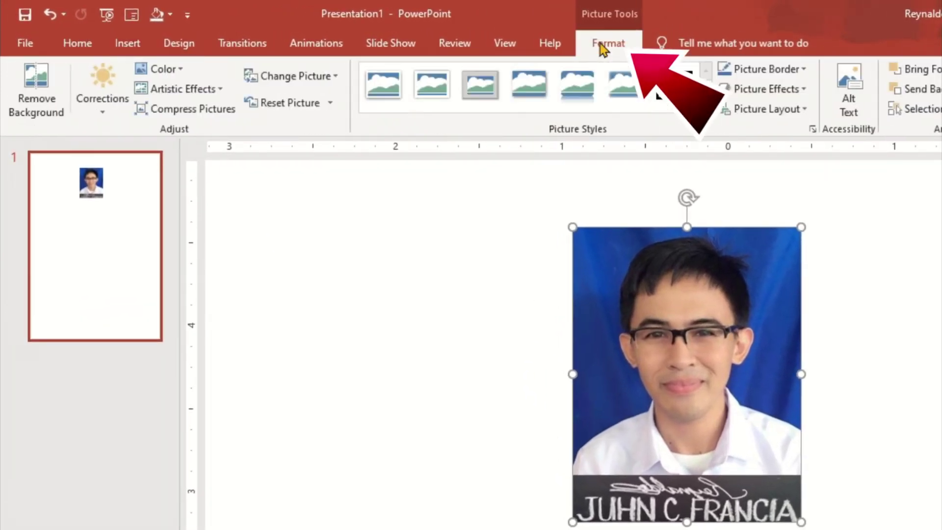
left_click(113, 113)
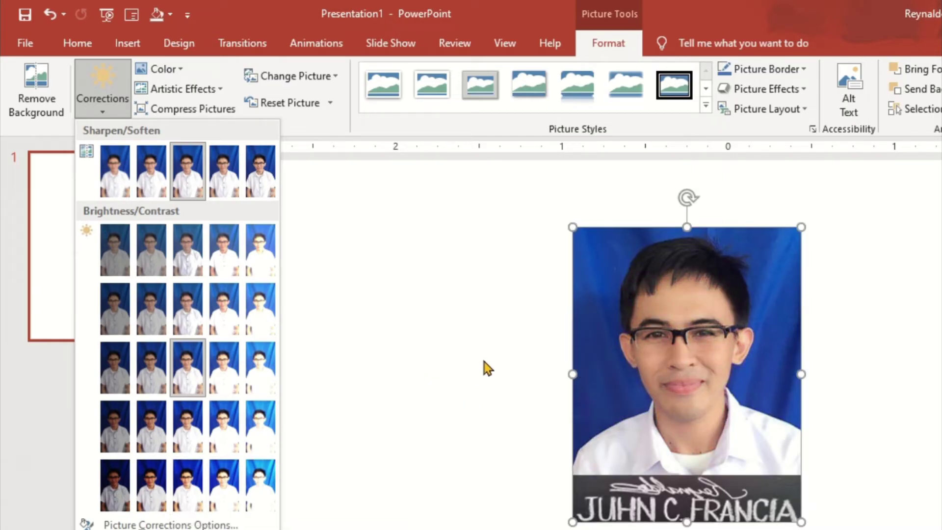
left_click(451, 444)
Apply Brightness 0% (Normal), Contrast +40% to the name strip
left_click(613, 489)
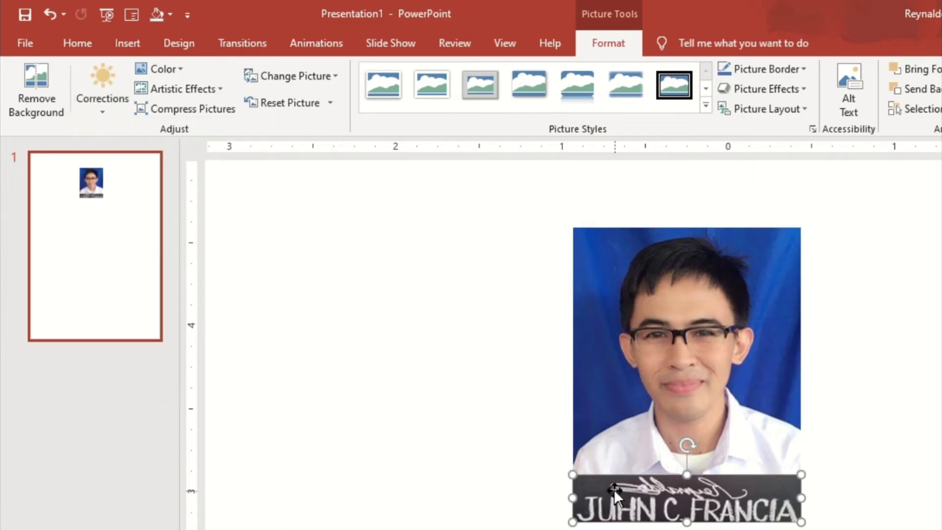
scroll(613, 489, "up", 5)
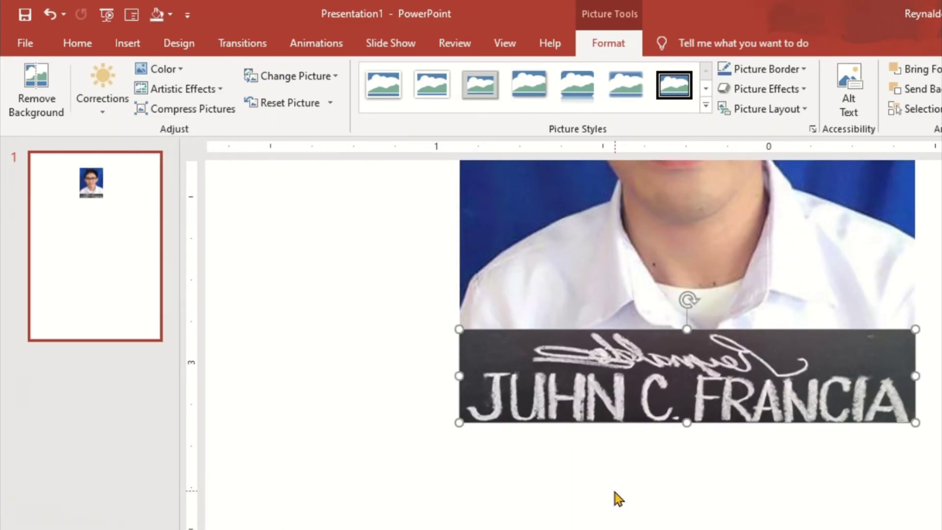
left_click(104, 110)
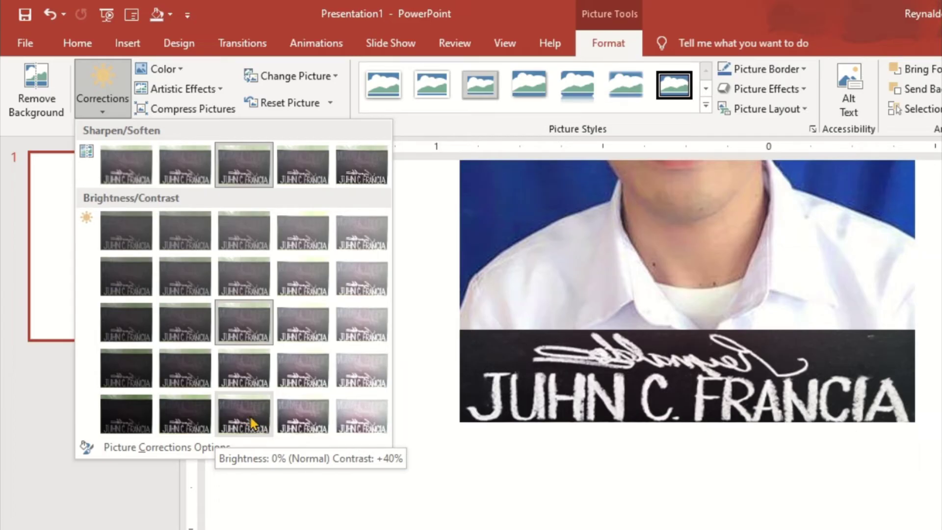
left_click(260, 421)
key("ctrl+z")
scroll(685, 492, "down", 5)
scroll(683, 493, "up", 3)
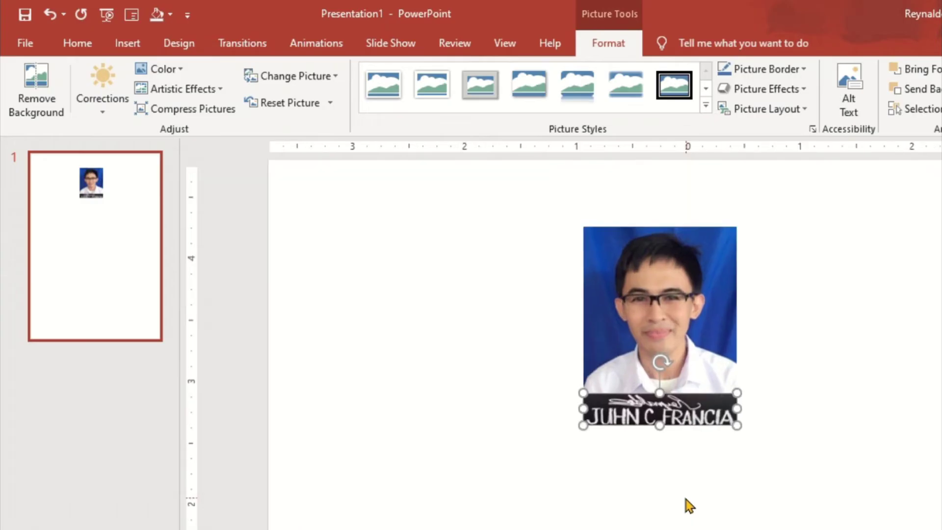
scroll(683, 493, "up", 2)
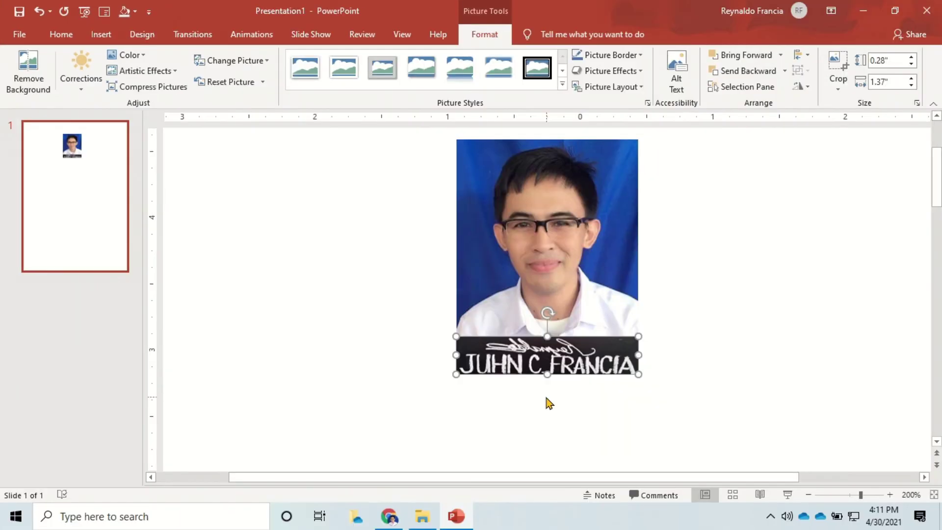
left_click(549, 403)
scroll(549, 402, "up", 1)
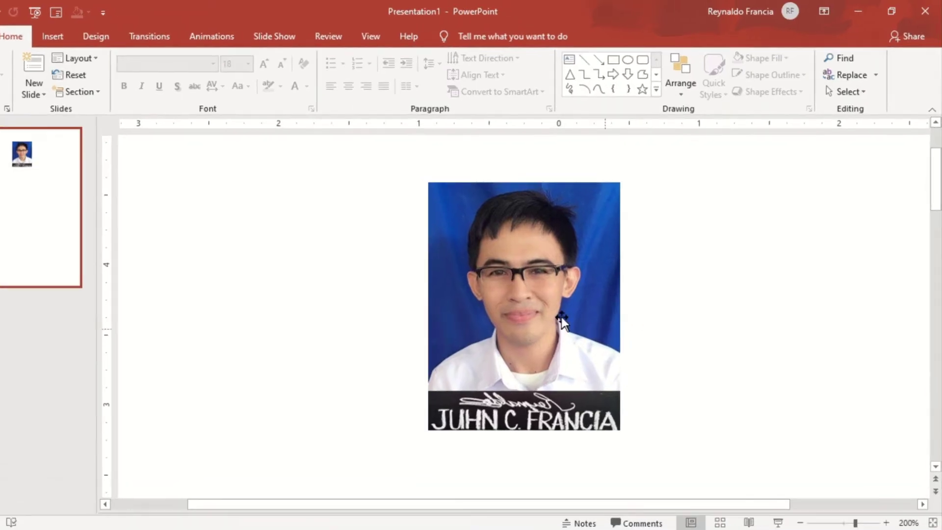
Set the ID photo's Picture Border to Black from Theme Colors
left_click(550, 289)
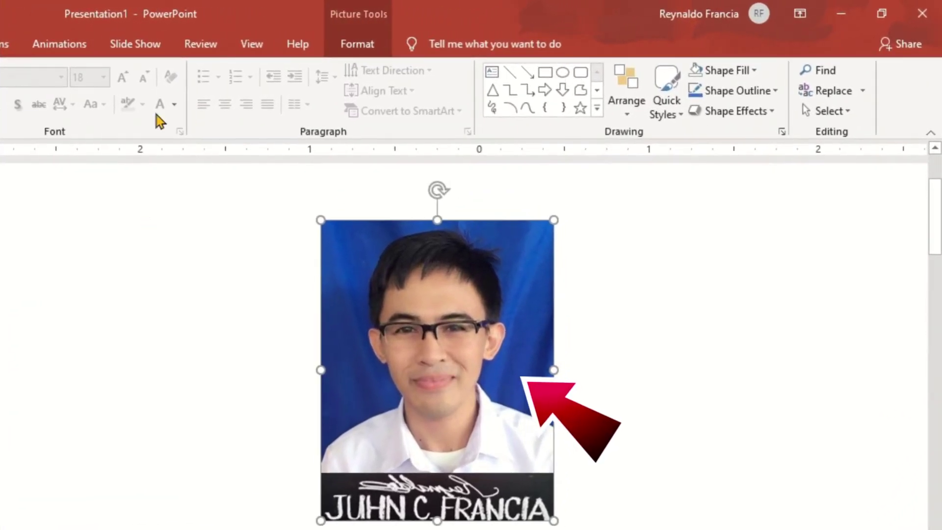
left_click(357, 44)
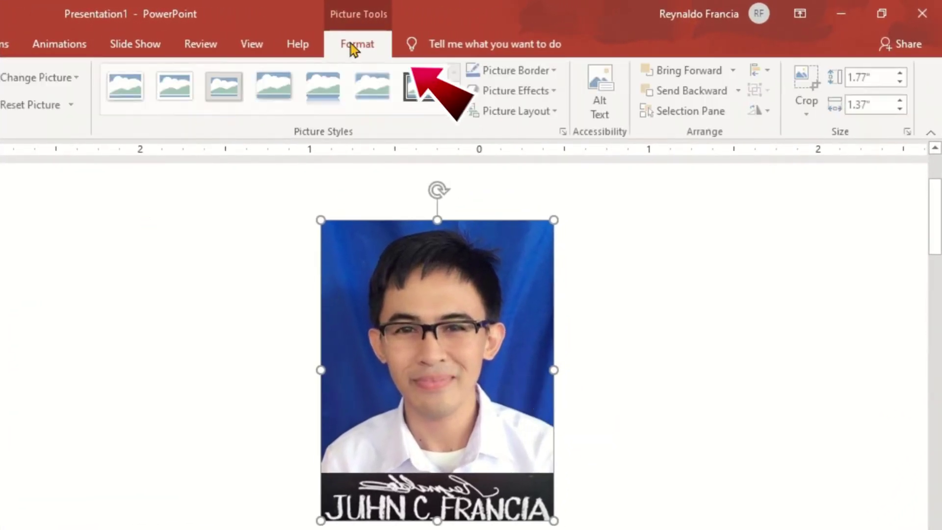
left_click(512, 71)
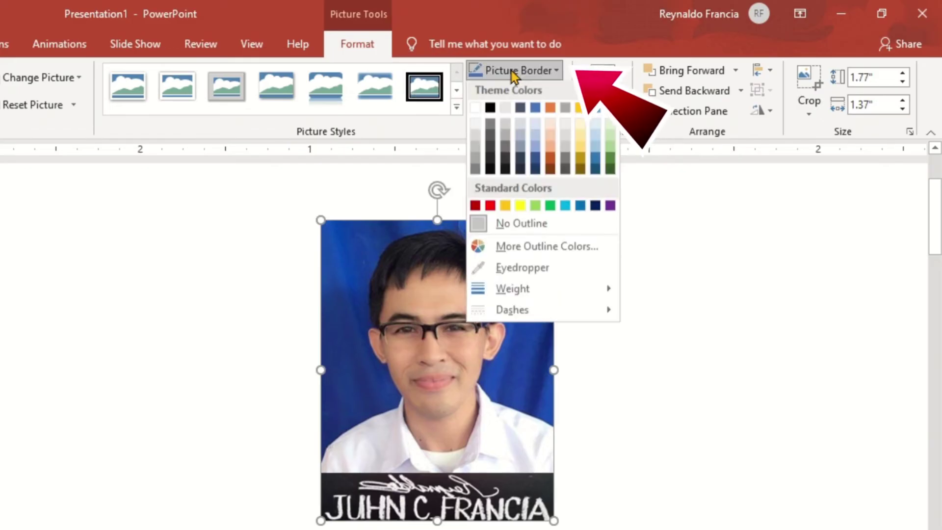
left_click(490, 110)
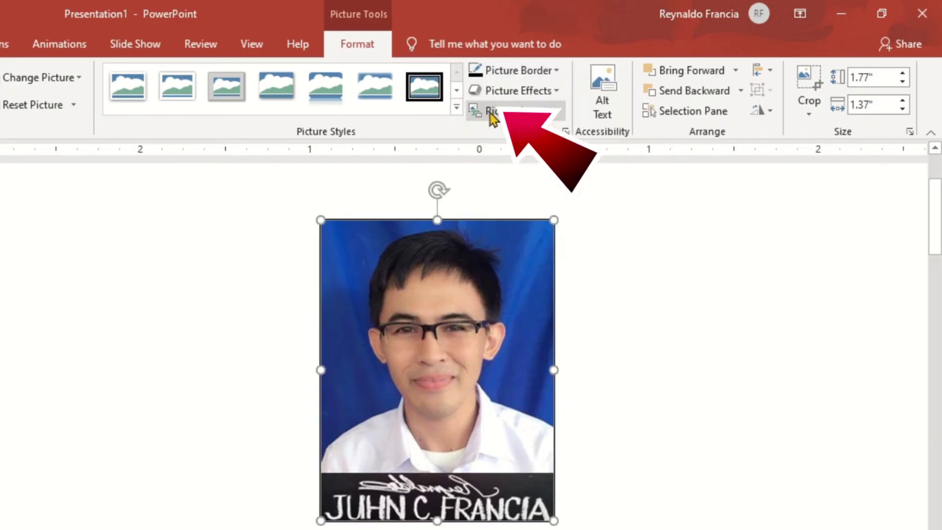
left_click(626, 434)
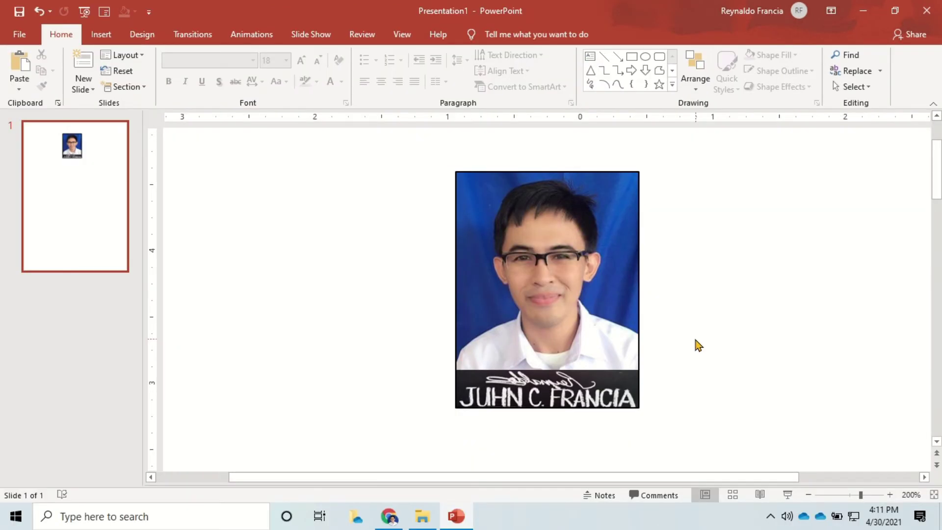
Group the portrait and name strip and move the card to the slide's top-left corner
key("ctrl+a")
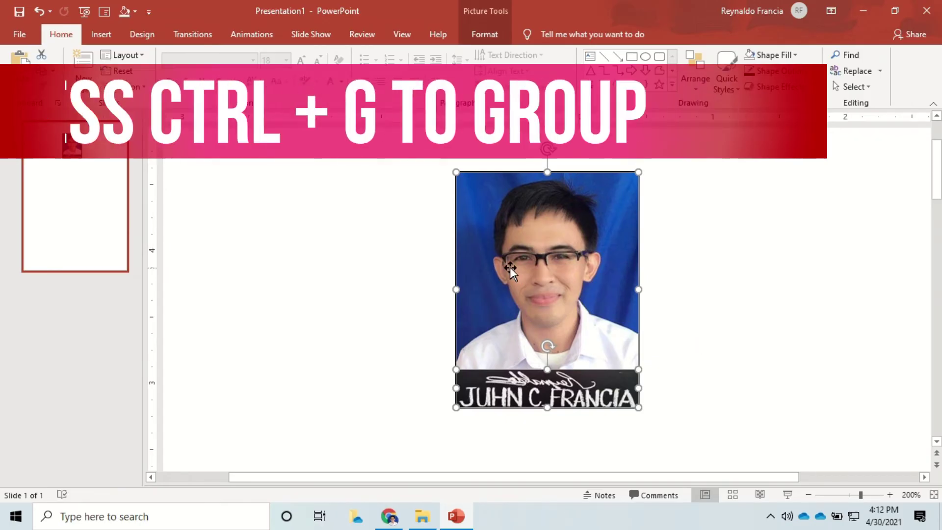
key("ctrl+g")
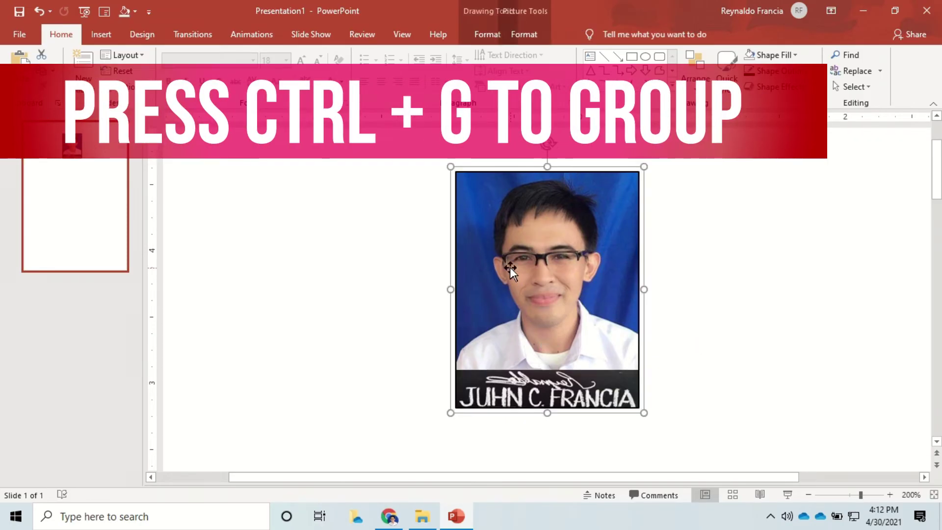
mouse_move(510, 272)
left_mouse_down()
mouse_move(504, 261)
mouse_move(533, 270)
mouse_move(431, 316)
left_mouse_up()
scroll(432, 317, "down", 10)
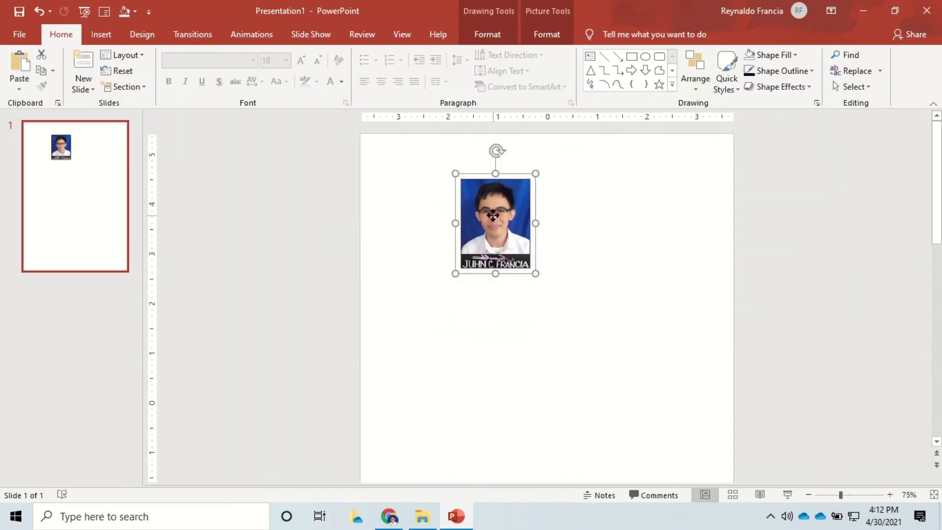
left_click_drag(492, 216, 397, 176)
scroll(439, 254, "up", 7)
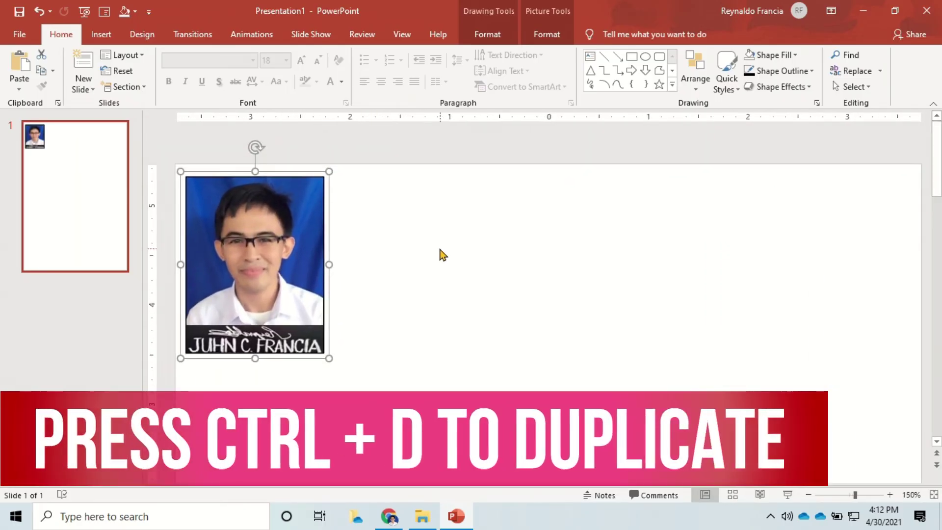
Duplicate the card with Ctrl+D into a top row of five side-by-side copies
key("ctrl+d")
left_click_drag(263, 265, 393, 256)
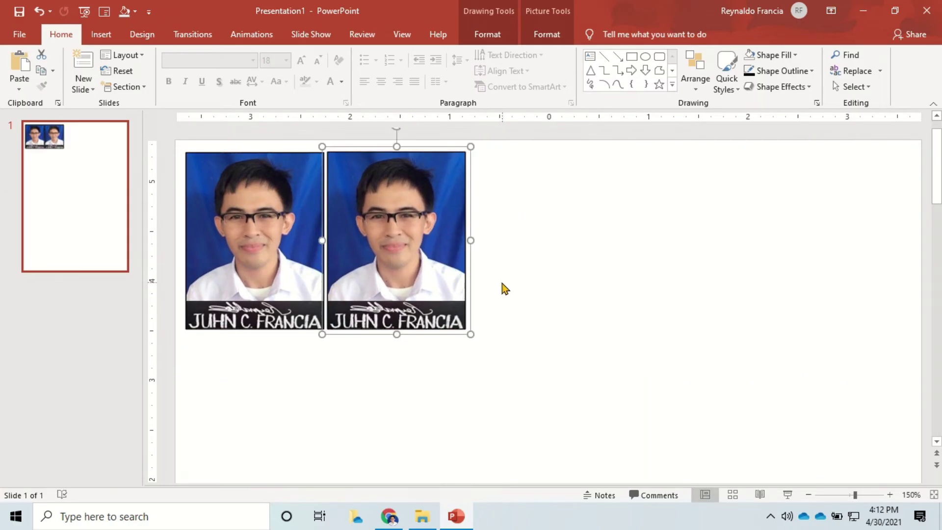
scroll(504, 288, "down", 2)
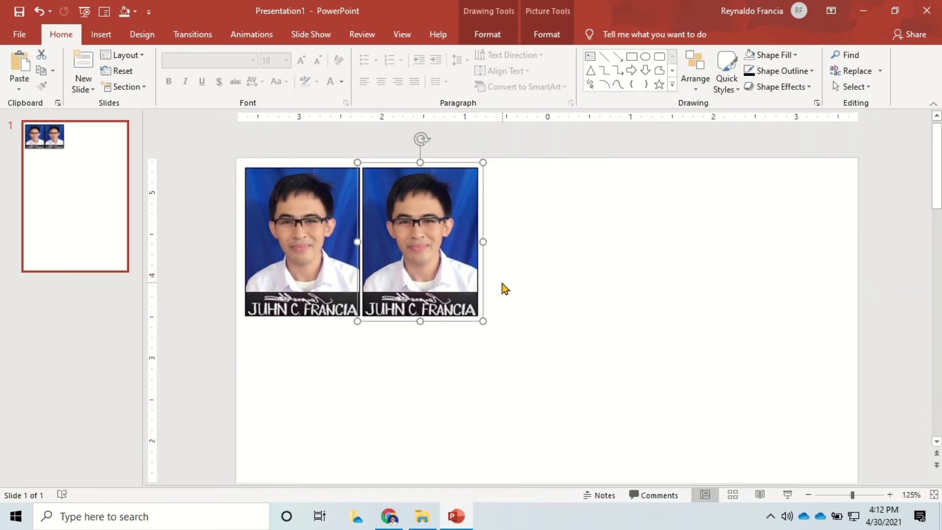
key("ctrl+d")
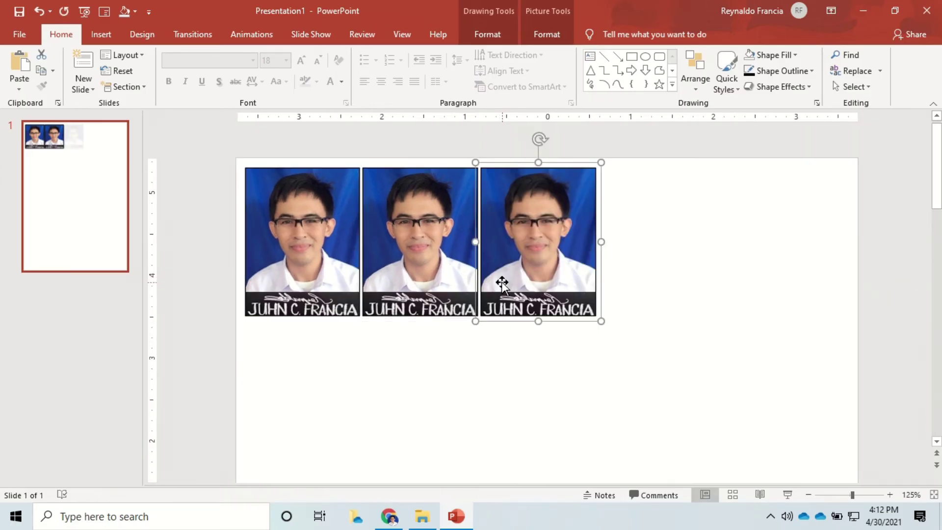
key("ctrl+d")
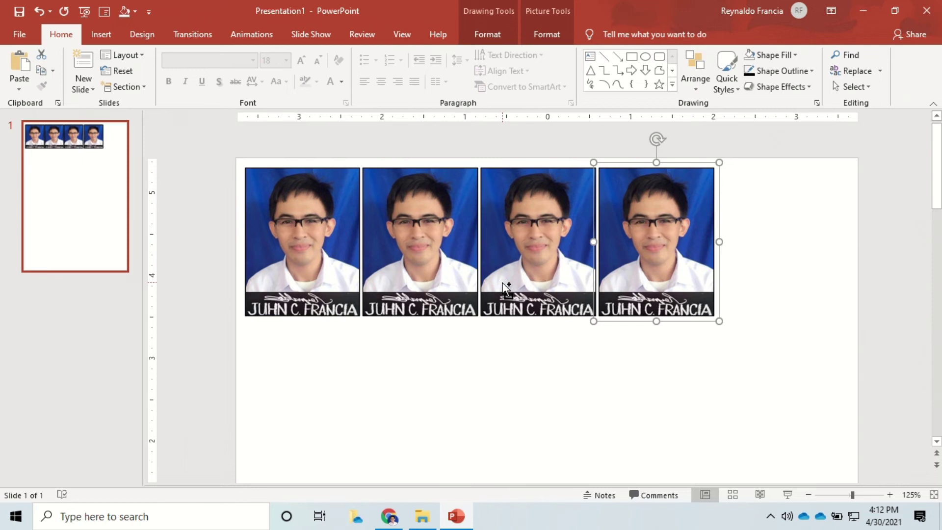
key("ctrl+d")
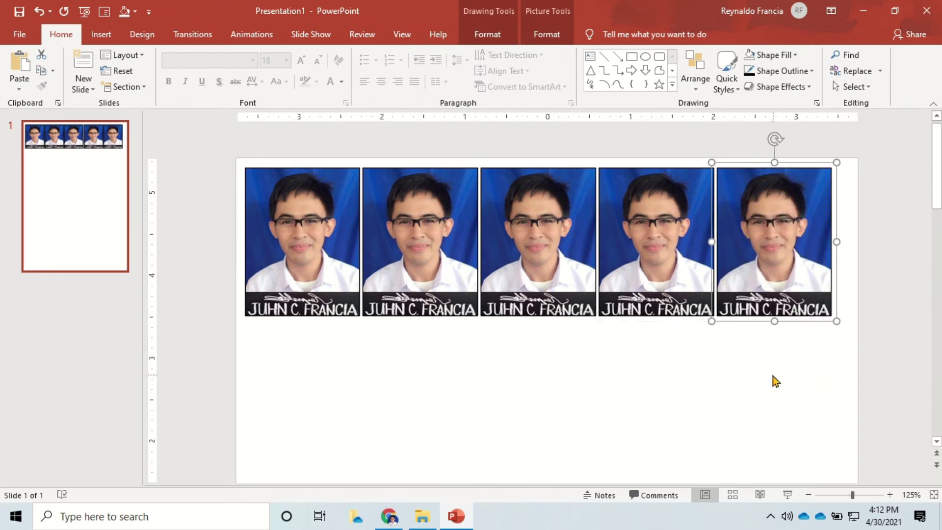
key("ctrl+a")
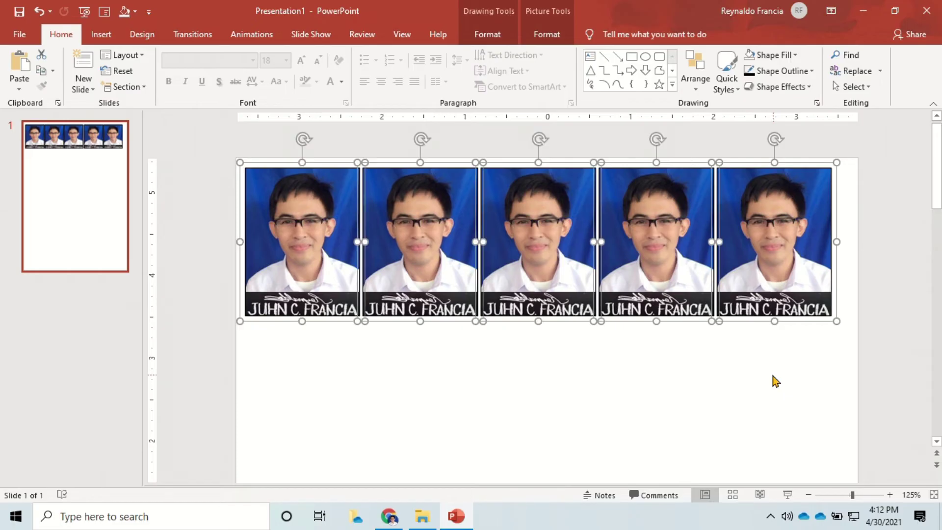
left_click(828, 375)
scroll(863, 372, "down", 1)
Duplicate the first row of five photos and place the copy directly below it
mouse_move(887, 343)
left_mouse_down()
mouse_move(847, 312)
mouse_move(211, 132)
left_mouse_up()
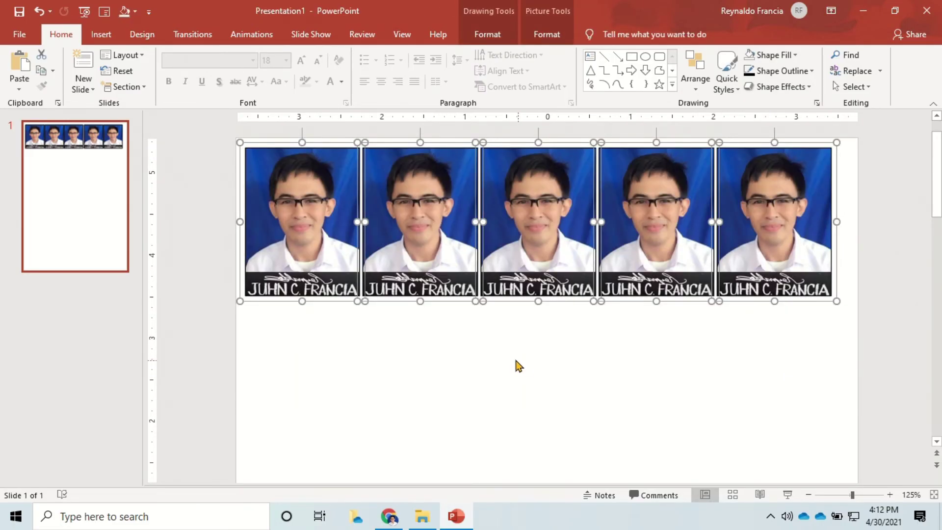
key("ctrl+d")
left_click_drag(550, 221, 541, 361)
Duplicate the row three more times to complete the five rows of 25 ID photos
scroll(542, 361, "down", 6)
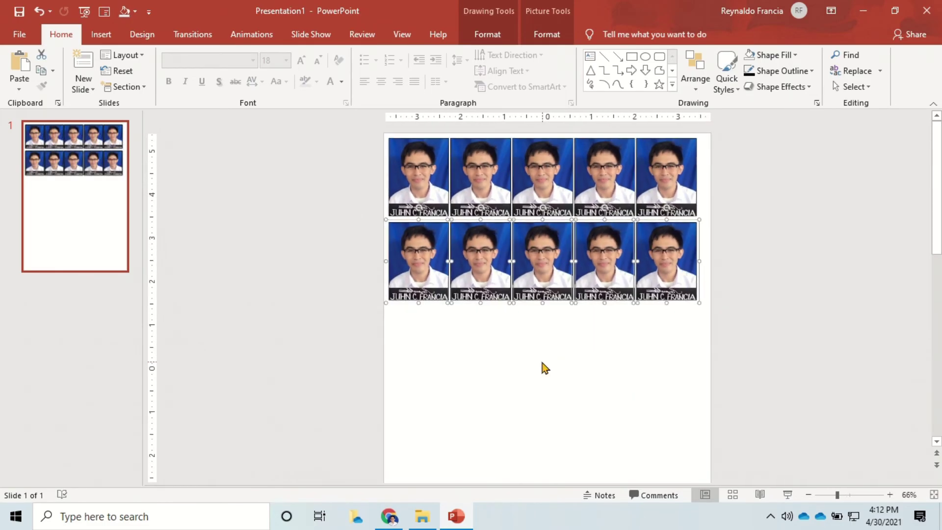
key("ctrl+d")
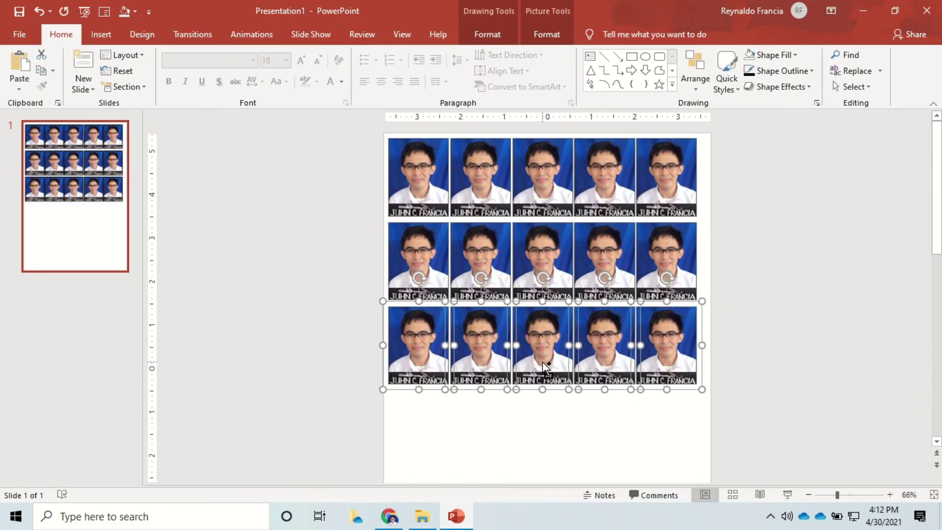
key("ctrl+d")
scroll(544, 364, "down", 2)
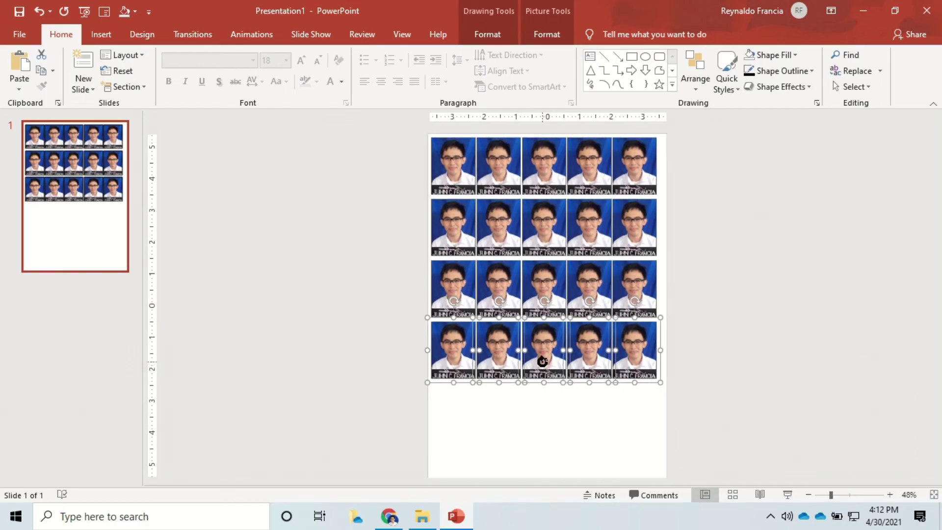
key("ctrl+d")
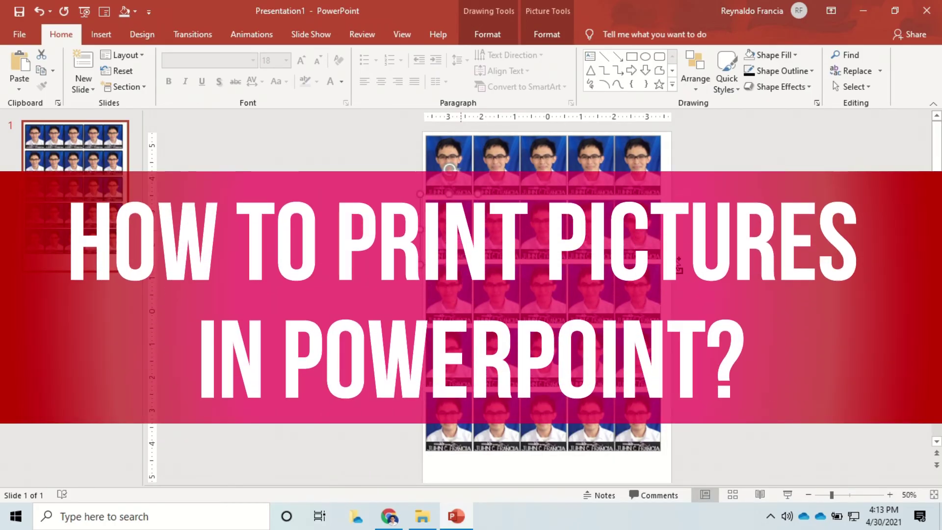
scroll(604, 257, "down", 1)
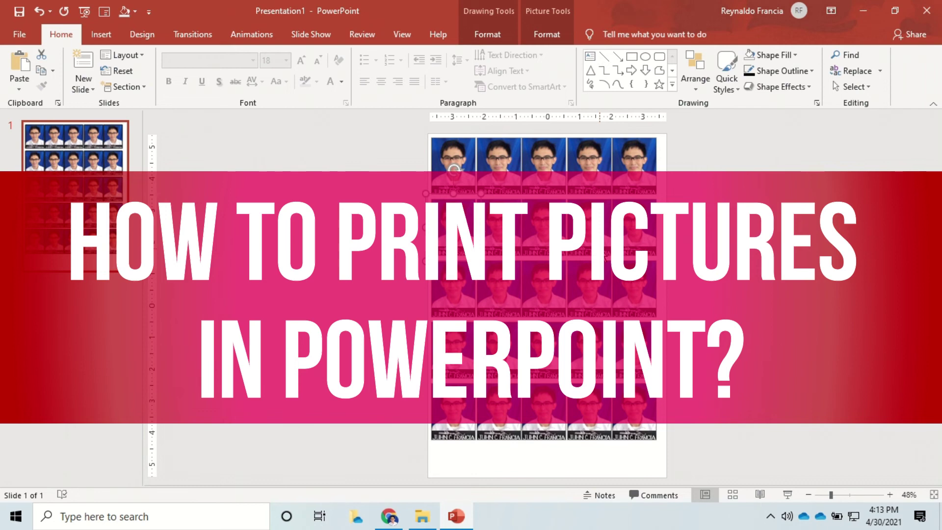
scroll(599, 248, "down", 3)
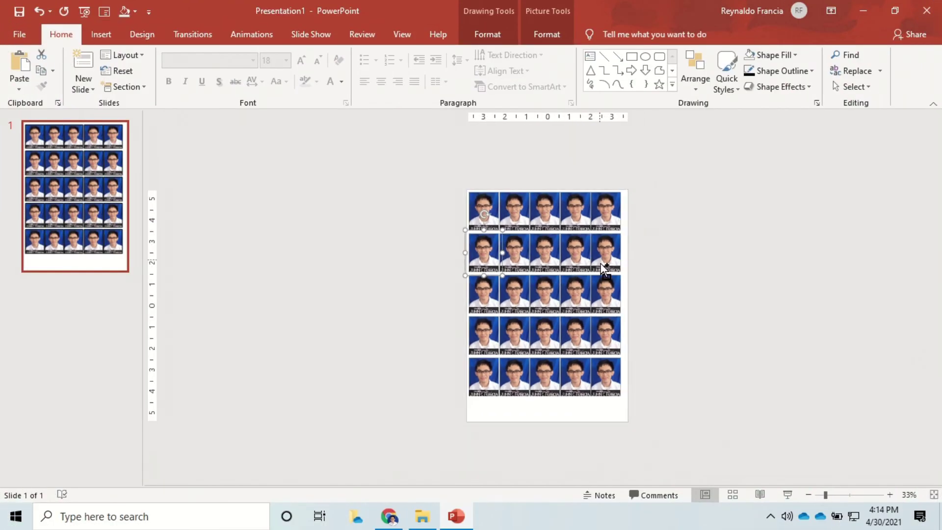
scroll(734, 278, "up", 3)
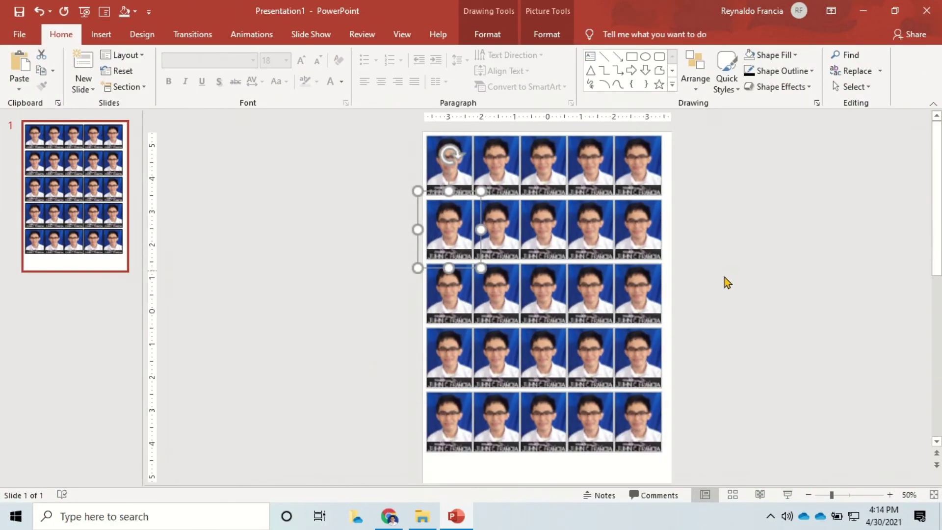
Show the print preview of the one-page 5×5 photo sheet with the EPSON L3150 Series printer
left_click(20, 35)
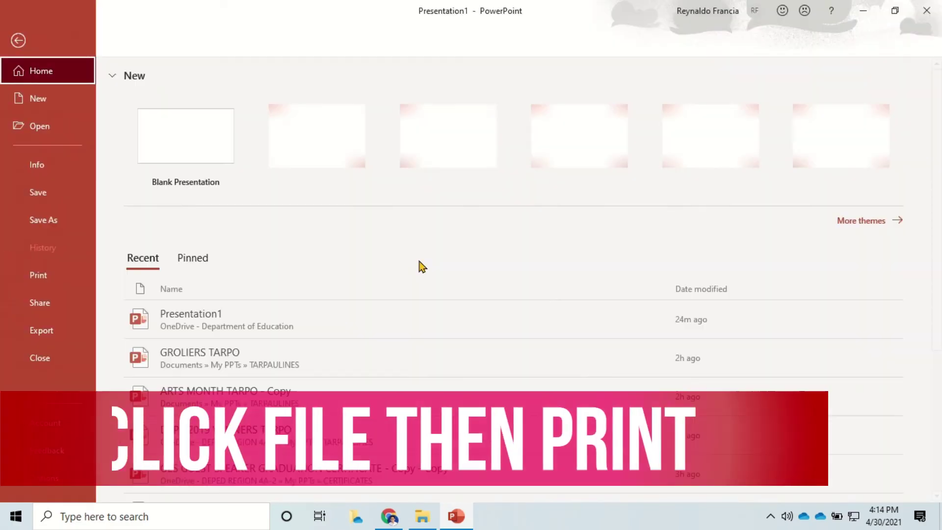
left_click(50, 277)
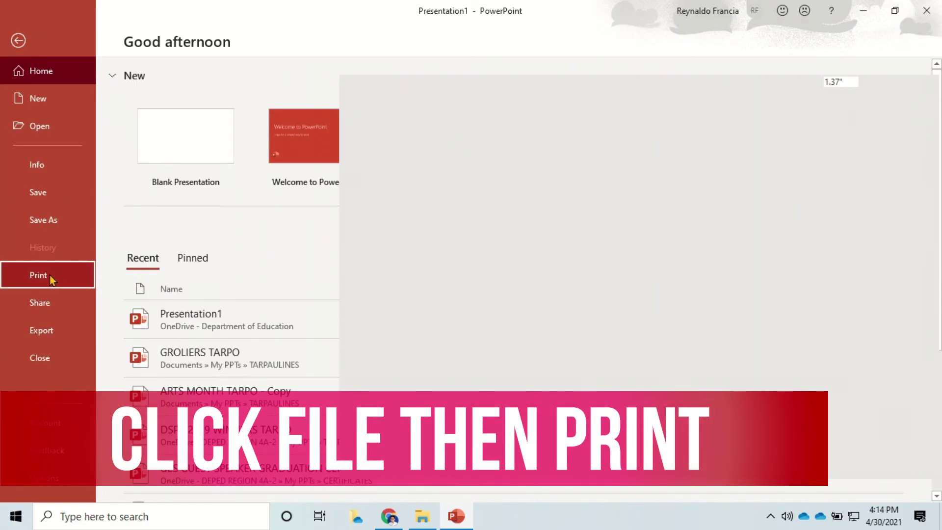
key("Escape")
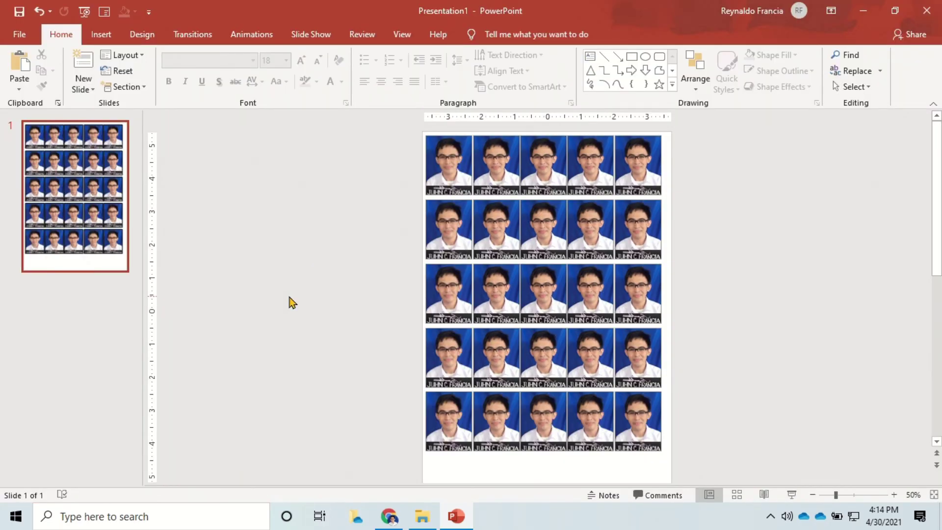
key("ctrl+p")
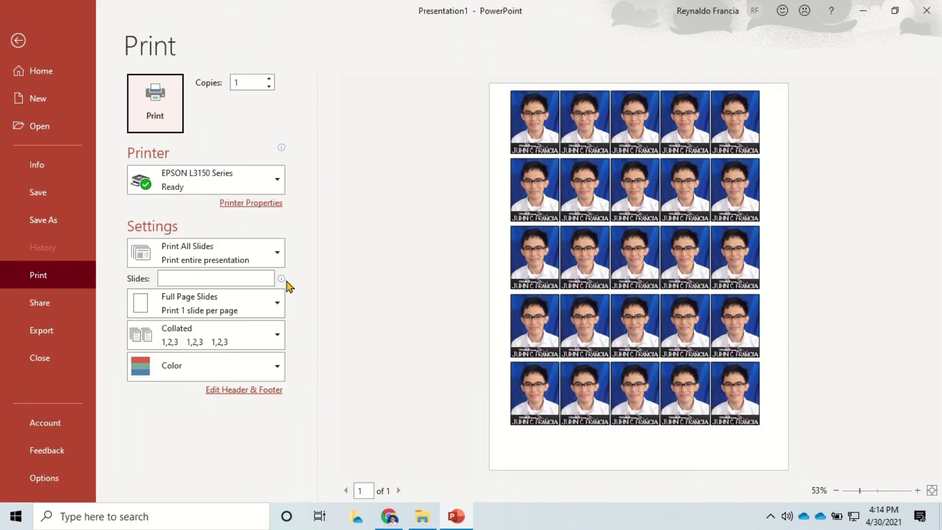
mouse_move(195, 189)
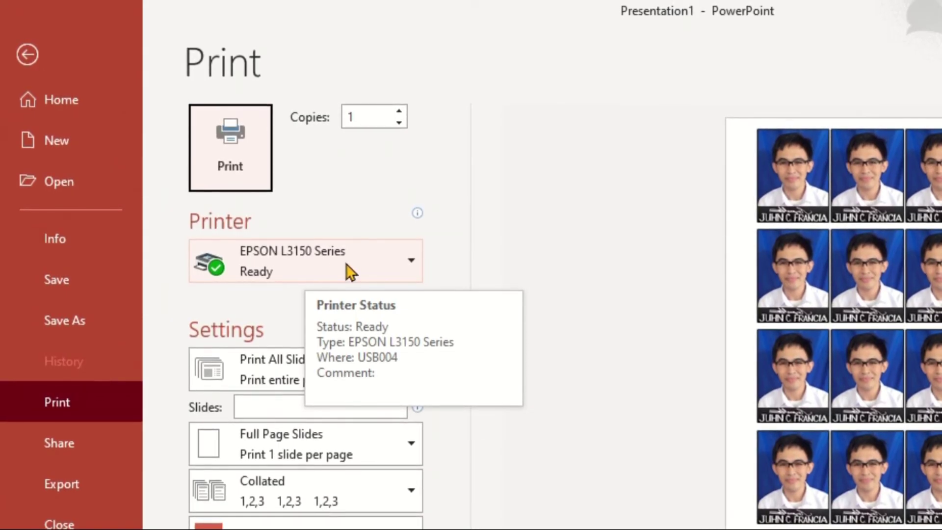
Set the EPSON printer's document size to A4 210 x 297 mm in its properties
left_click(269, 314)
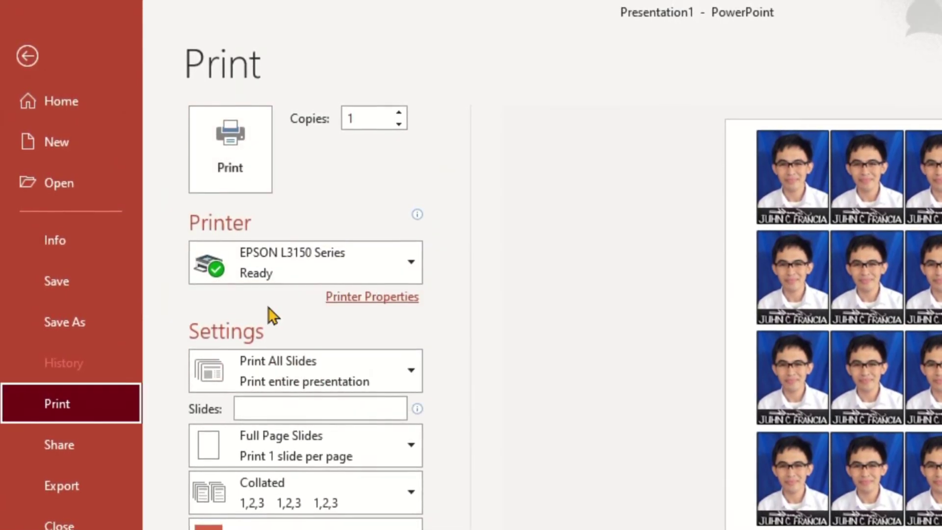
left_click(351, 298)
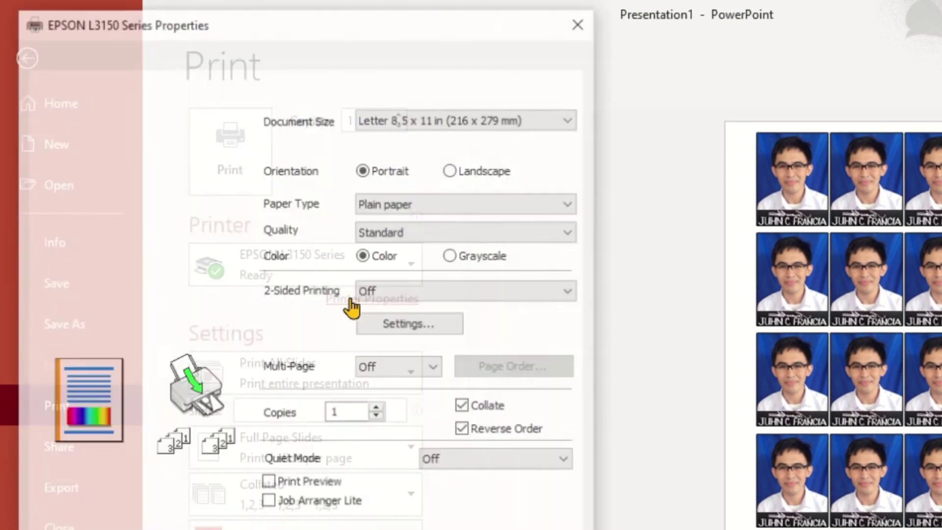
left_click(491, 123)
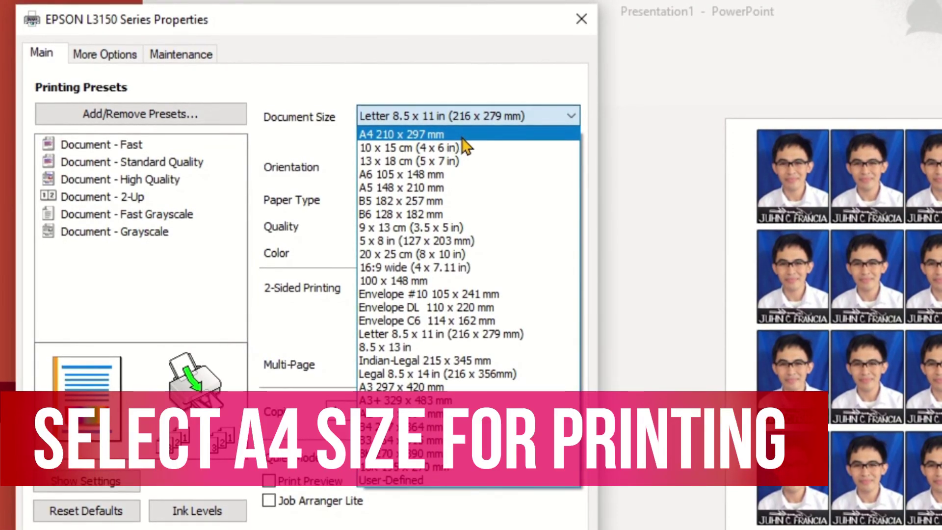
left_click(462, 137)
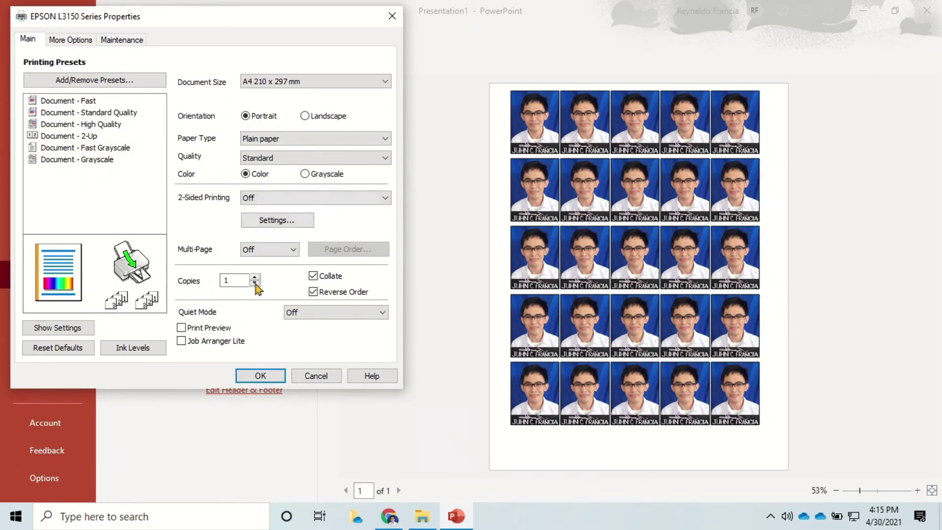
left_click(262, 376)
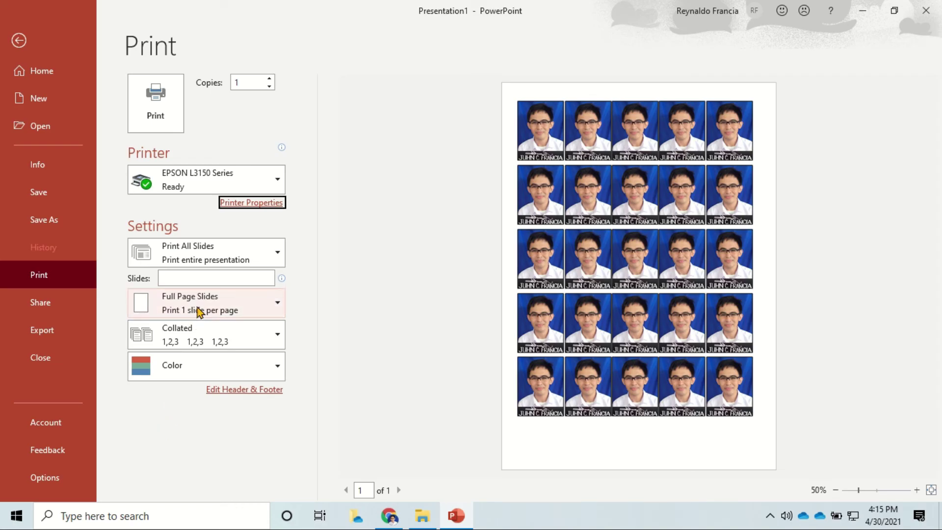
Choose the Full Page Slides print layout, one slide per page
left_click(256, 310)
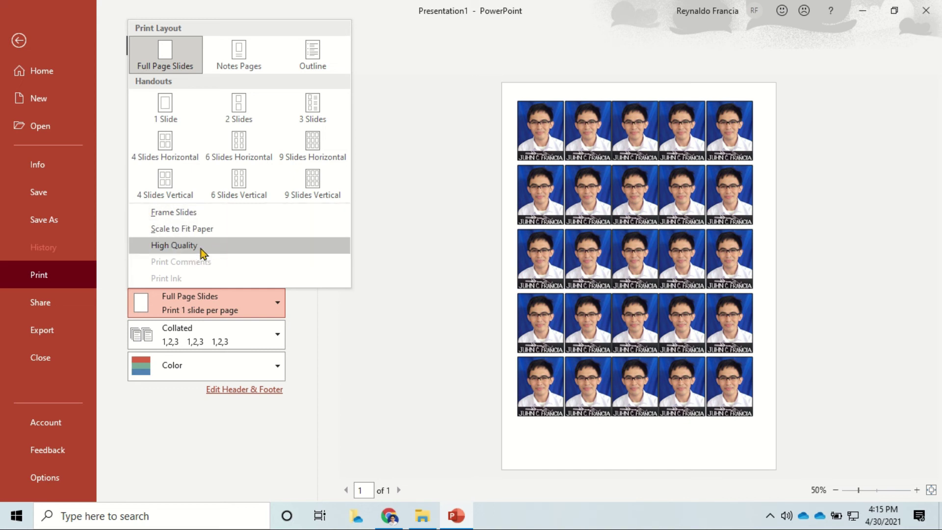
left_click(188, 59)
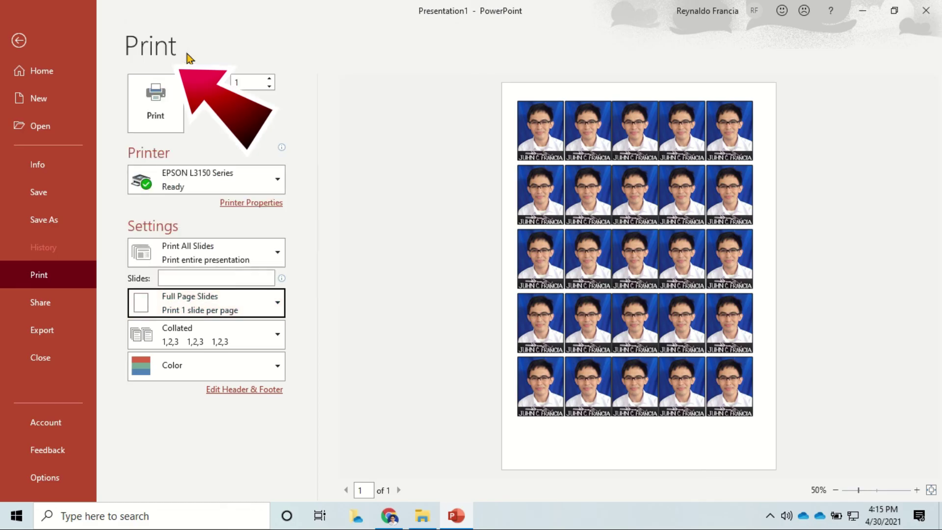
left_click(165, 112)
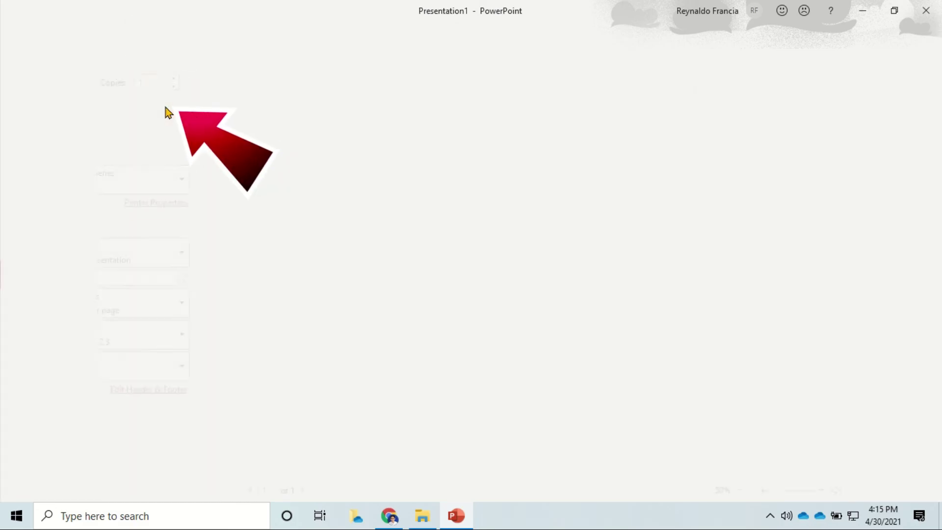